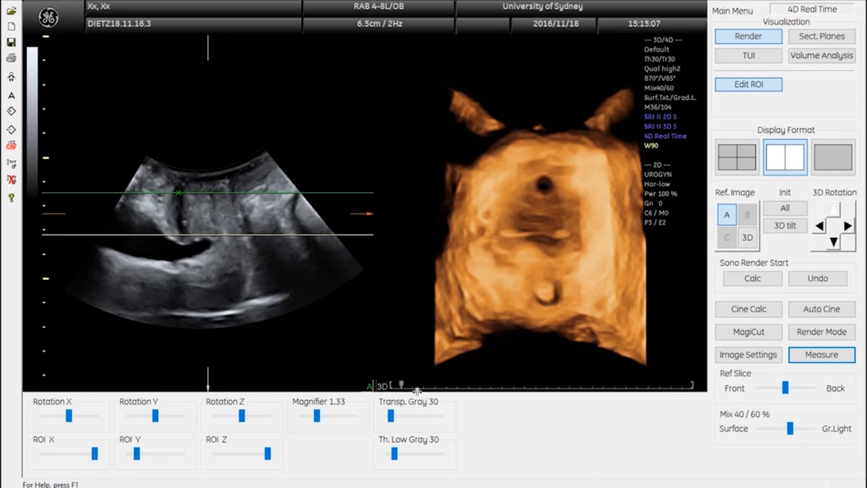
- On the last volume of the loop, measure two near-vertical distances between the green line and the dark cavity's upper front edge
drag(411, 391, 692, 391)
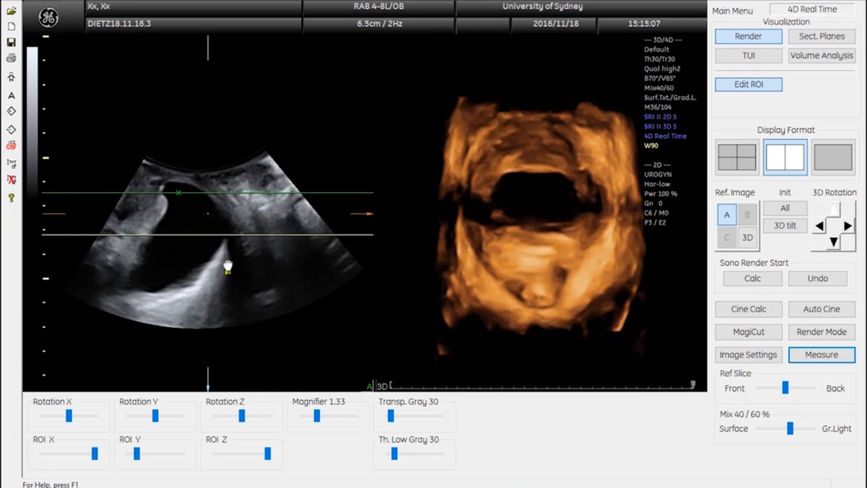
drag(228, 256, 239, 222)
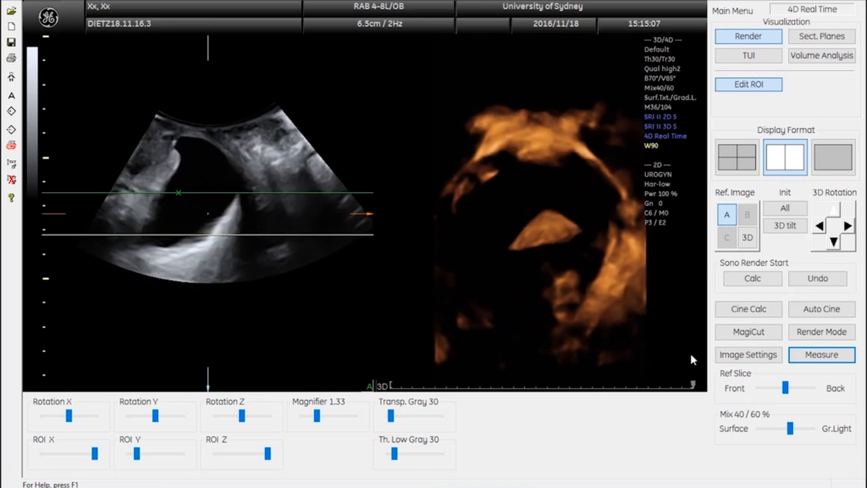
click(815, 354)
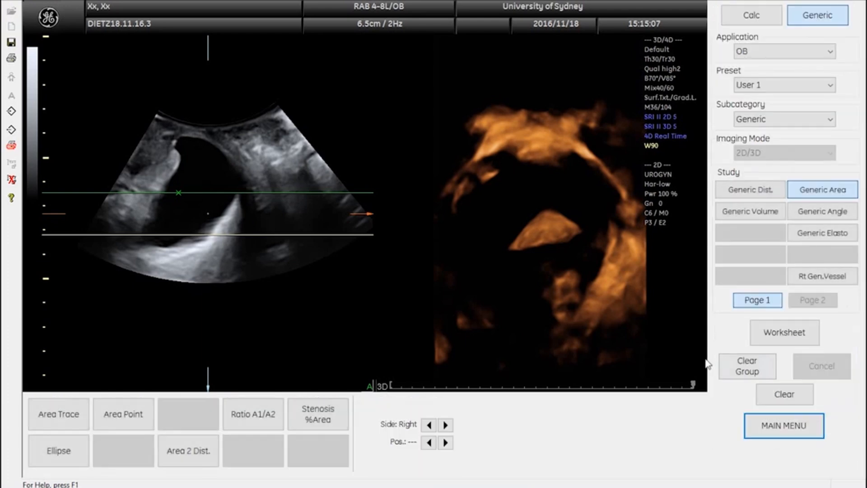
click(748, 190)
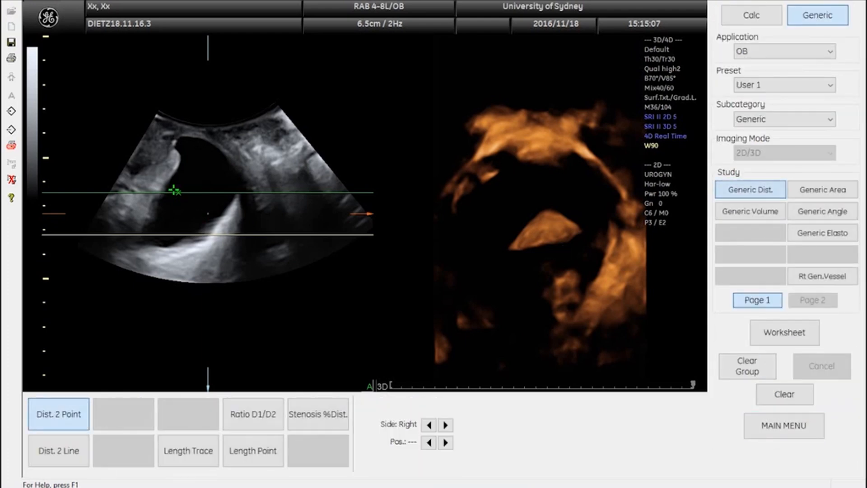
click(178, 192)
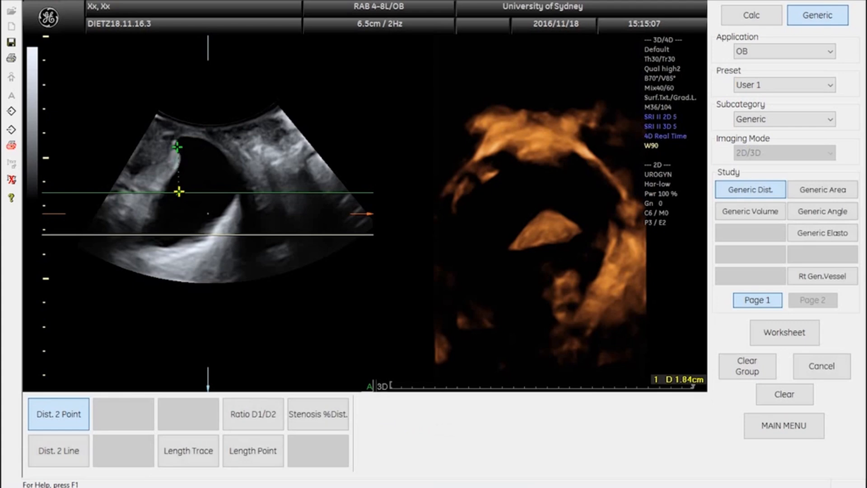
click(177, 147)
click(186, 135)
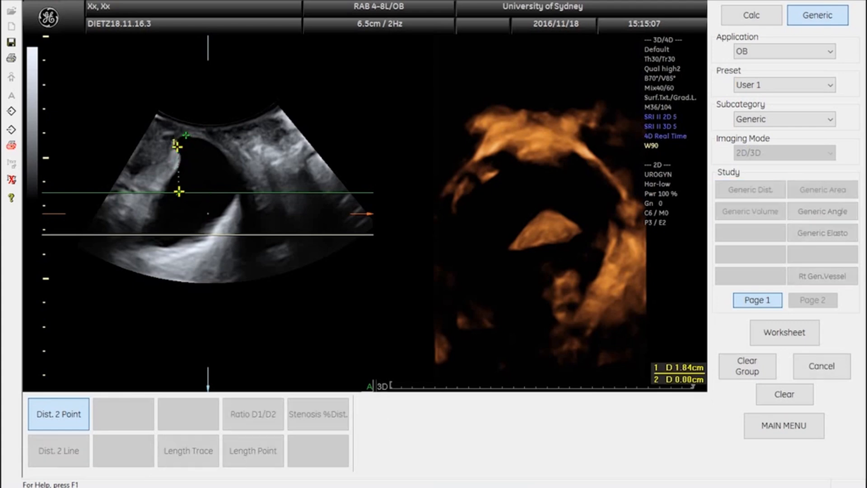
click(190, 193)
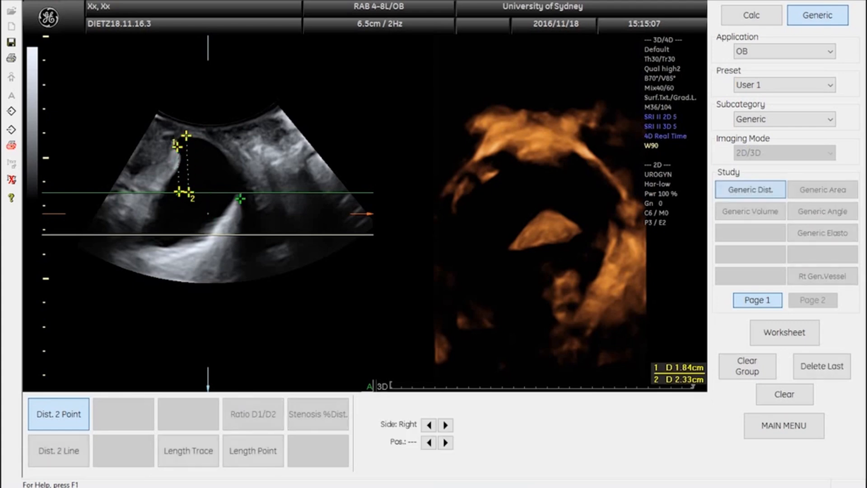
- Measure two more near-vertical distances from the green line to points in the tissue behind the cavity, and leave measurement mode
click(251, 159)
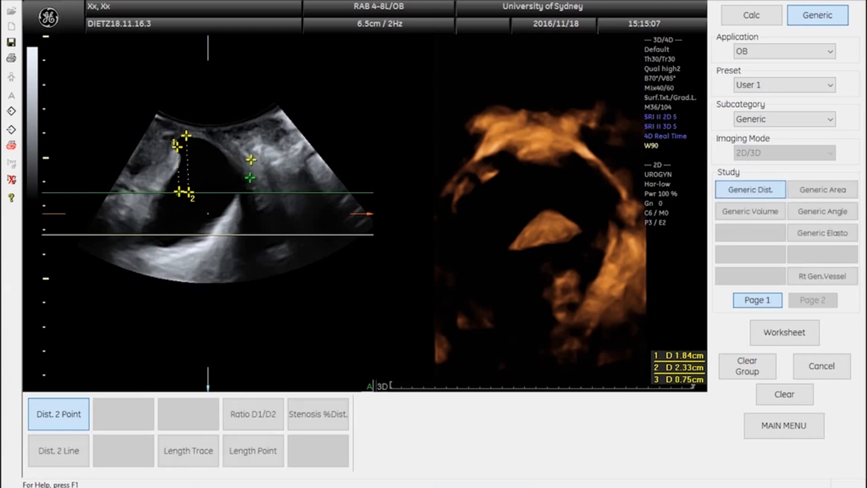
click(256, 193)
click(261, 143)
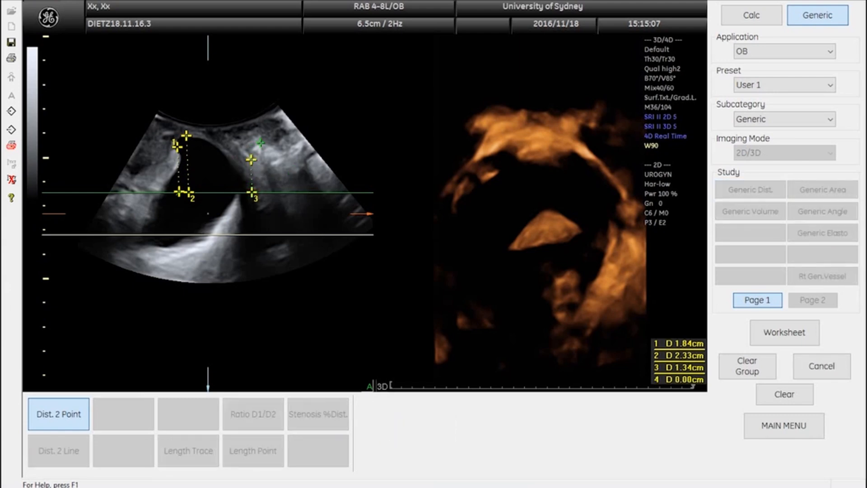
click(264, 193)
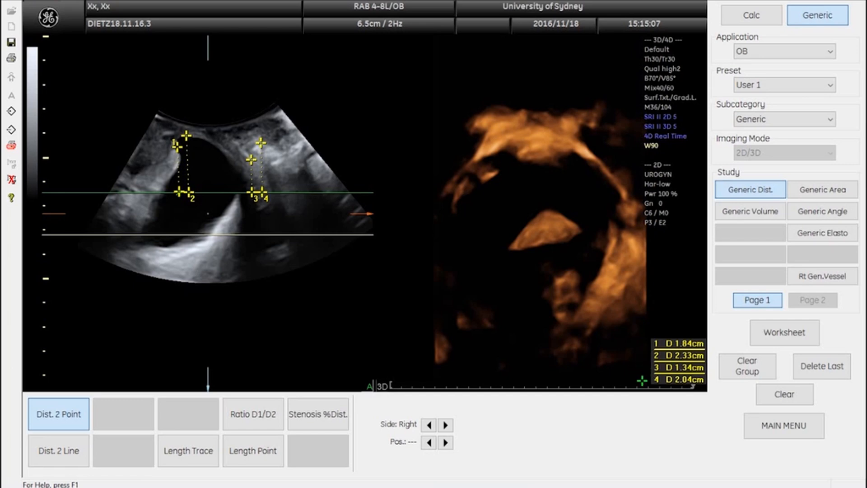
click(779, 427)
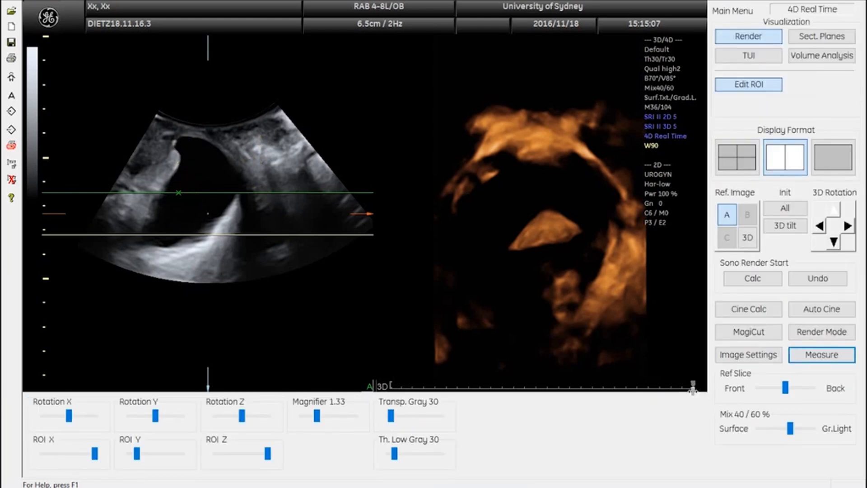
- On a volume about three quarters through the loop, measure two crossing oblique distances in the bright tissue behind the cavity
mouse_move(692, 387)
mouse_down()
mouse_move(568, 390)
mouse_move(620, 390)
mouse_up()
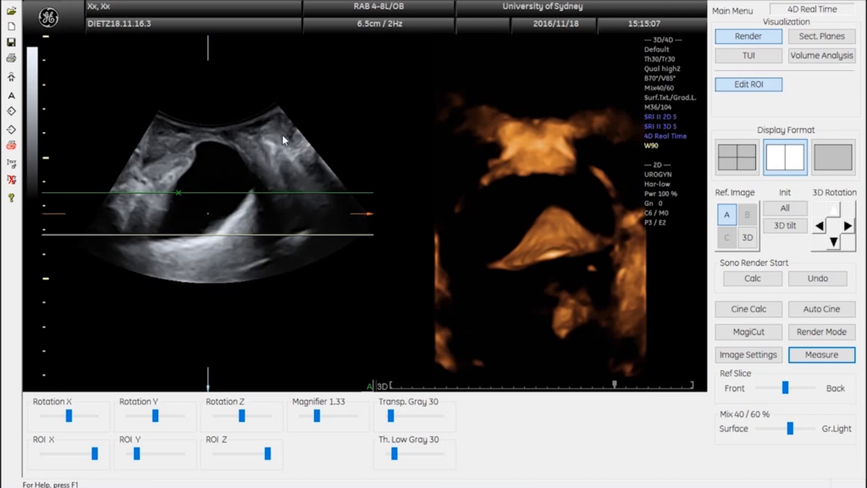
click(808, 355)
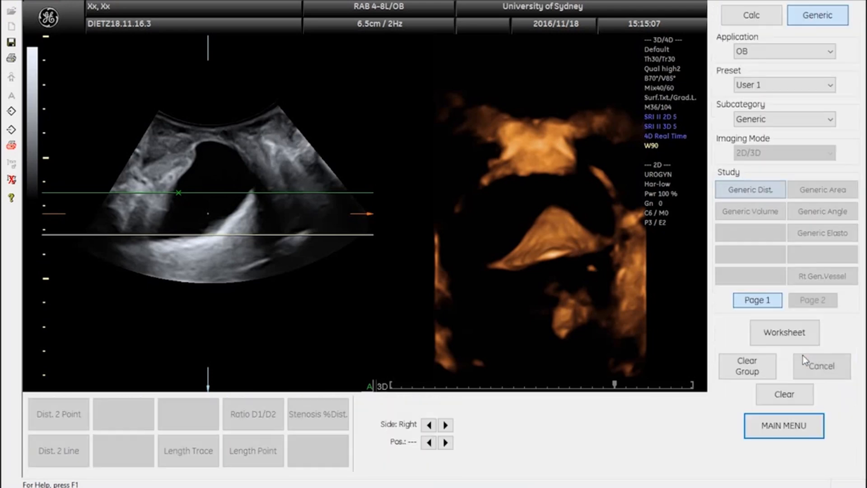
click(78, 415)
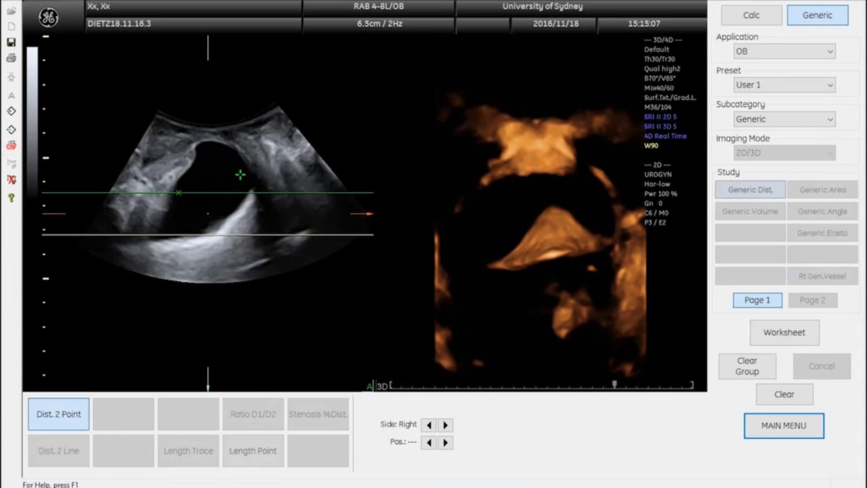
click(295, 127)
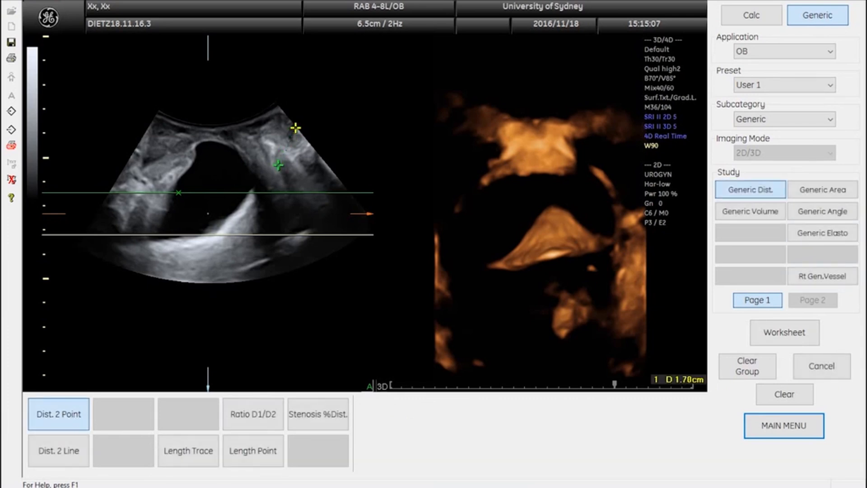
click(277, 168)
click(260, 135)
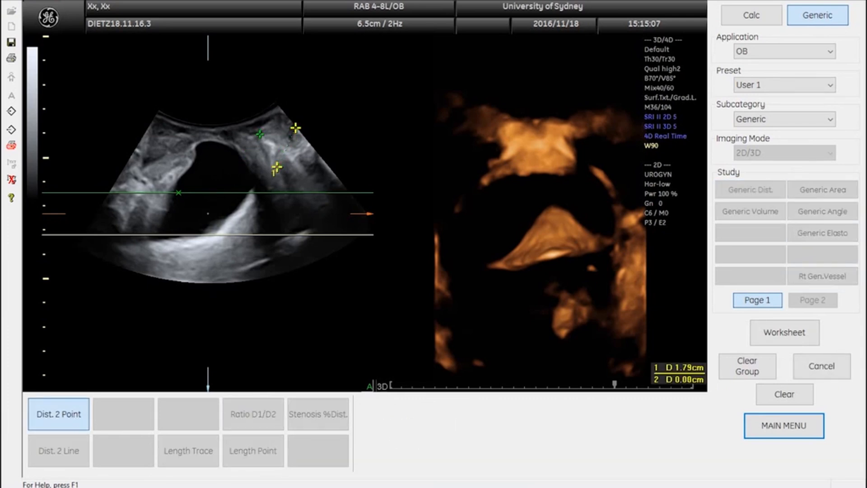
click(285, 147)
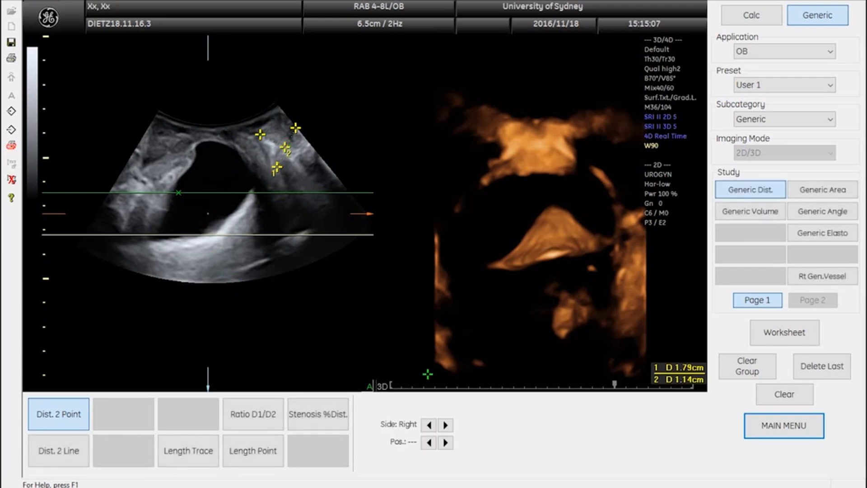
click(764, 426)
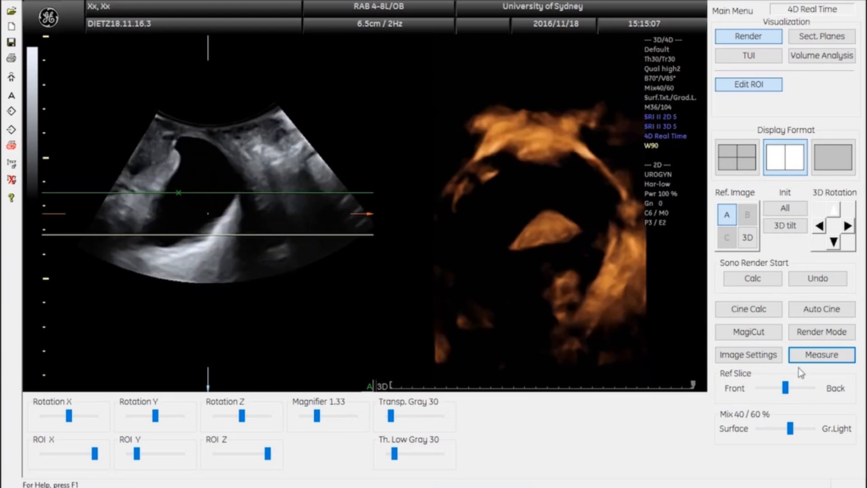
- Compare volumes by scrubbing the loop back to about one third of its length and forward to the end
mouse_move(785, 387)
mouse_down()
mouse_move(797, 387)
mouse_move(775, 386)
mouse_move(782, 384)
mouse_up()
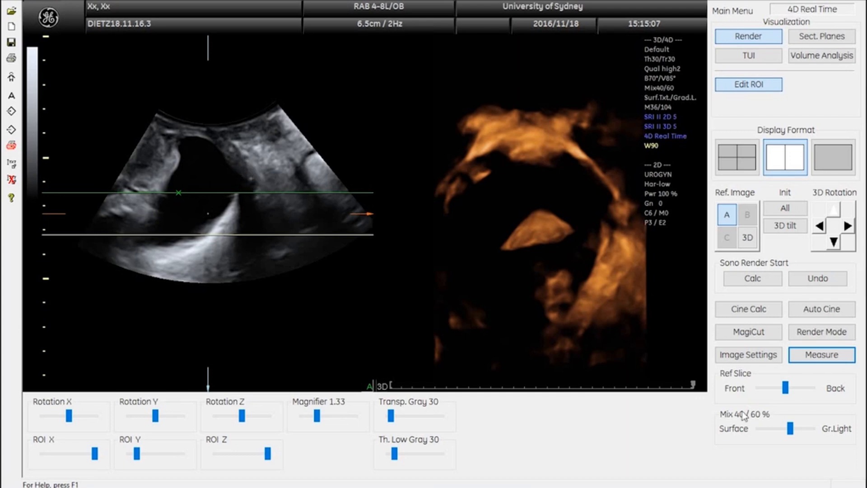
drag(696, 395, 491, 395)
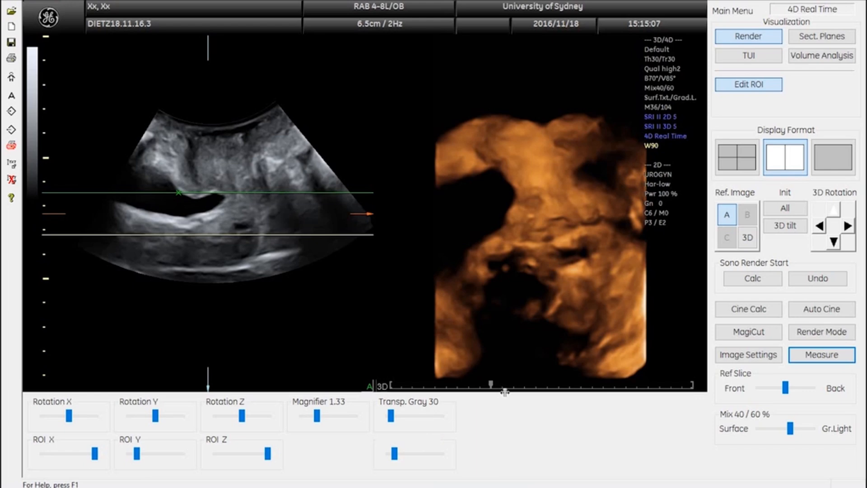
drag(497, 393, 704, 392)
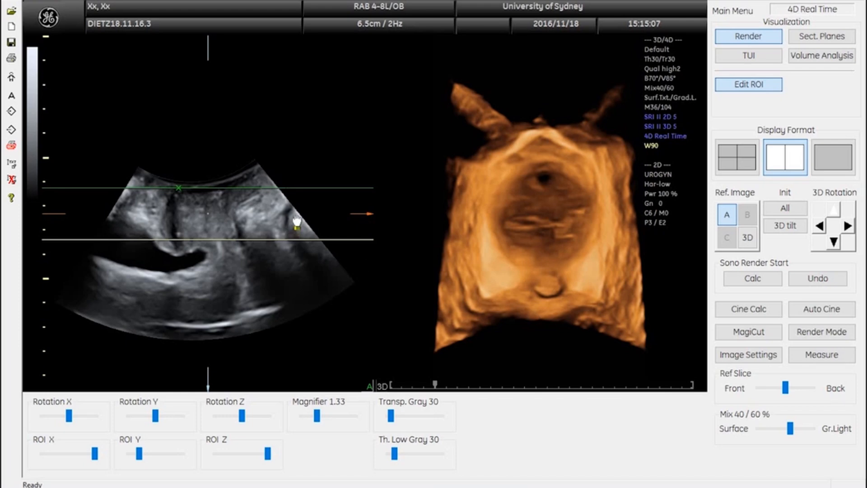
- Shift the sagittal image upward in the render box and, on the last volume, slightly narrow the box between its two lines
drag(296, 223, 297, 211)
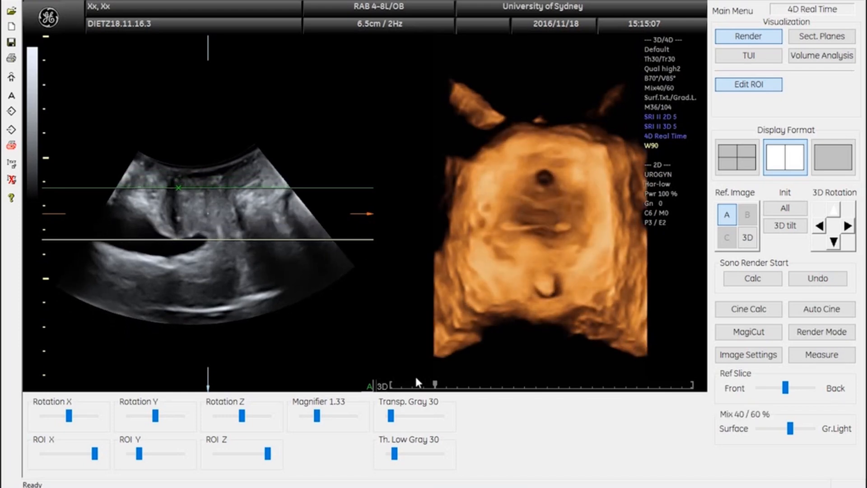
mouse_move(447, 390)
mouse_down()
mouse_move(699, 390)
mouse_move(480, 390)
mouse_up()
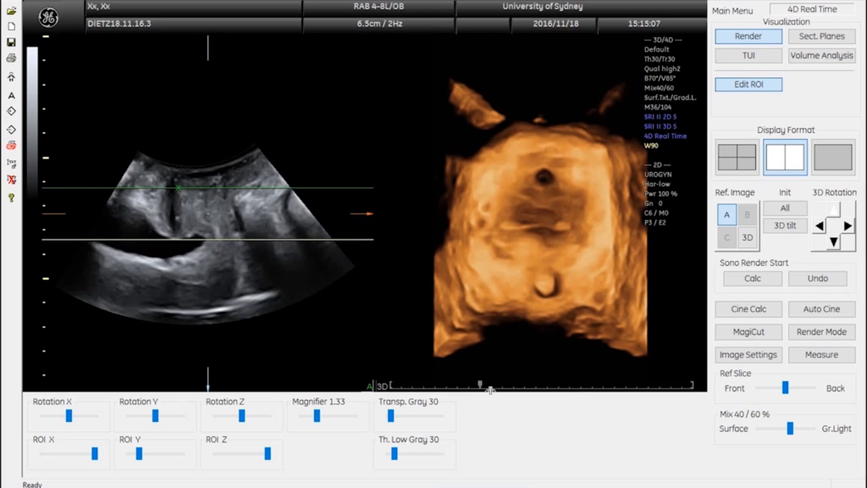
drag(491, 390, 703, 390)
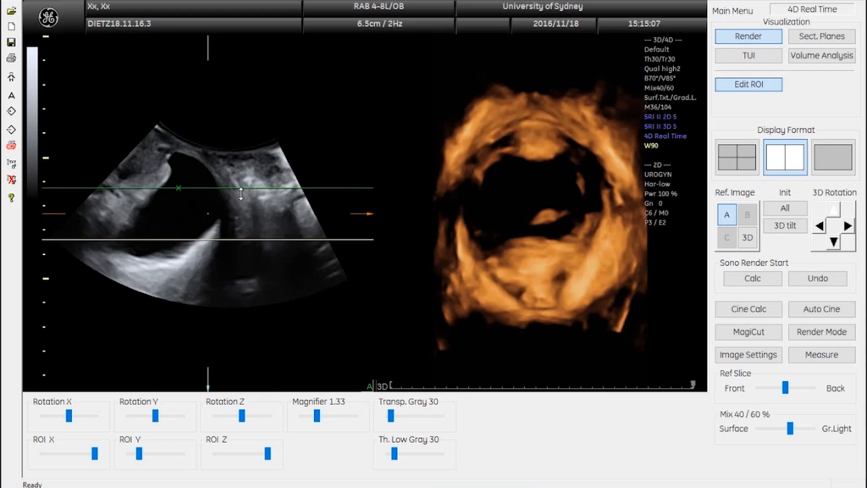
drag(241, 194, 242, 196)
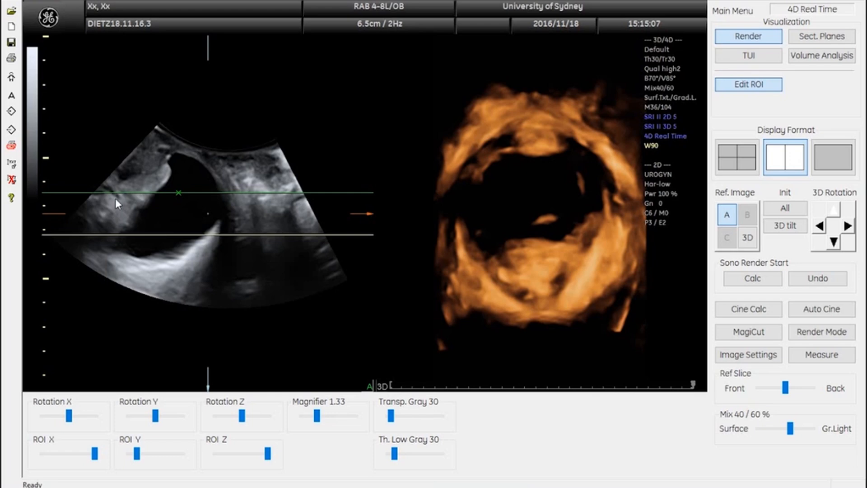
- Measure the hiatus on the rendered volume with a generic Area Point outline placed around its inner rim
click(809, 355)
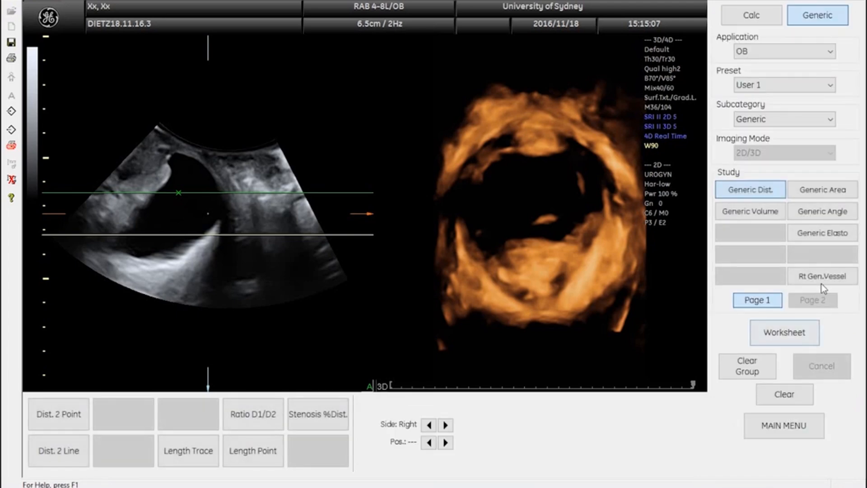
click(818, 193)
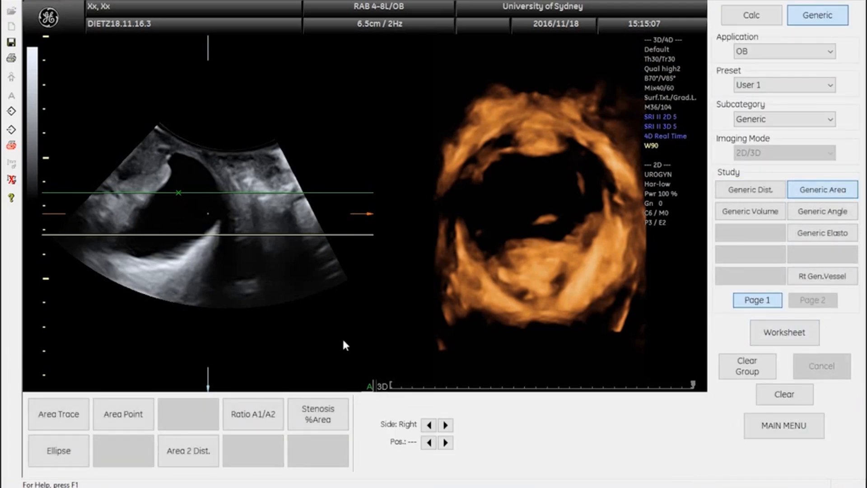
click(124, 414)
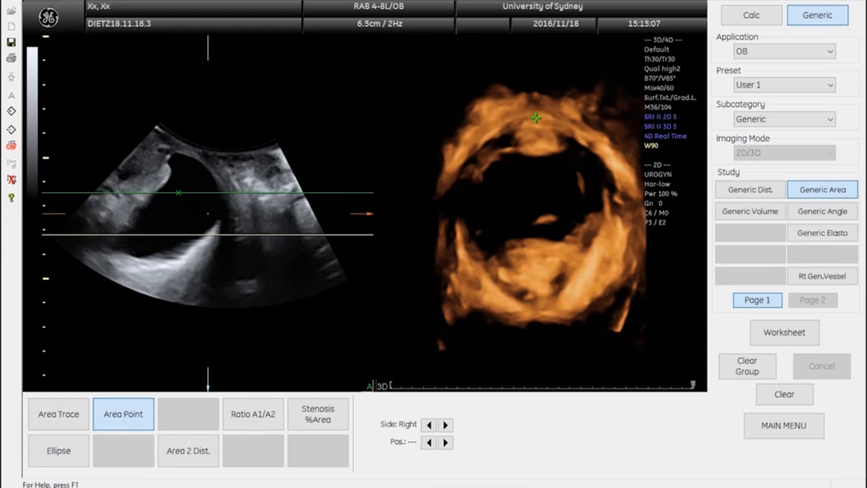
click(531, 128)
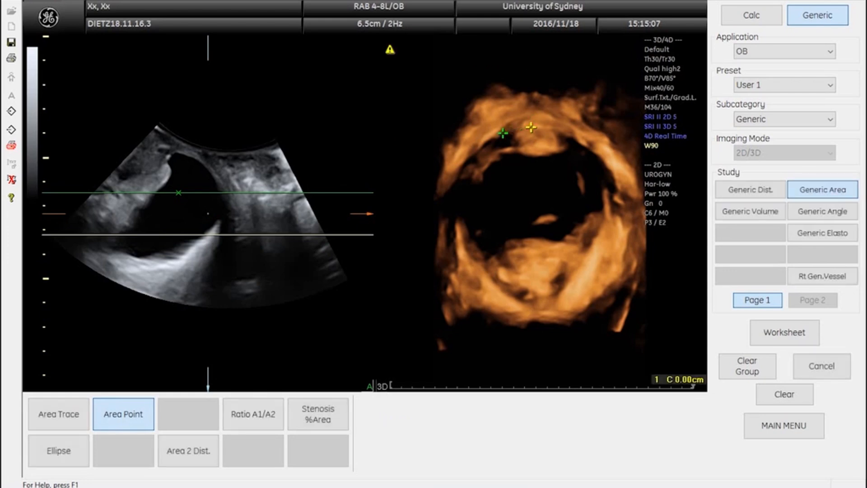
click(463, 167)
click(460, 221)
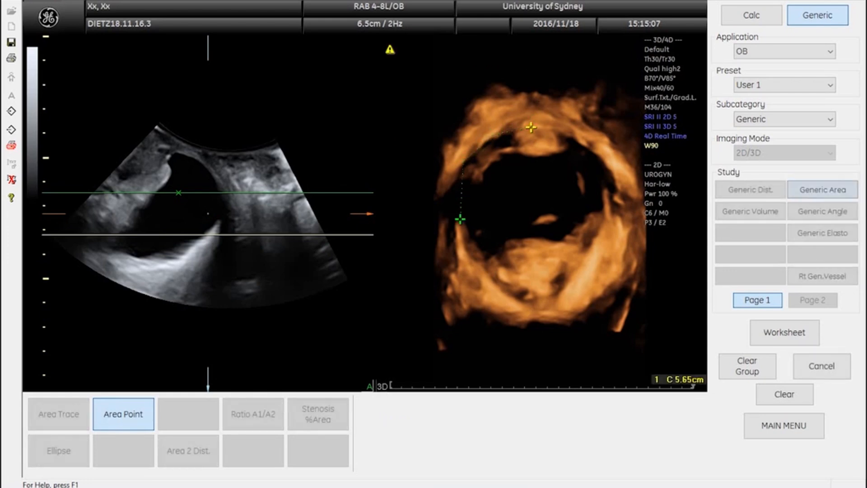
click(470, 262)
click(506, 295)
click(533, 308)
click(557, 304)
click(581, 272)
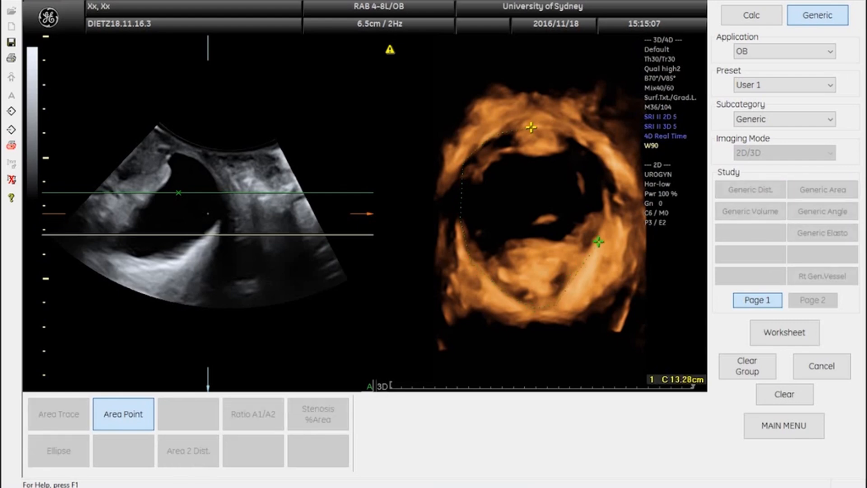
click(607, 220)
click(617, 187)
click(595, 147)
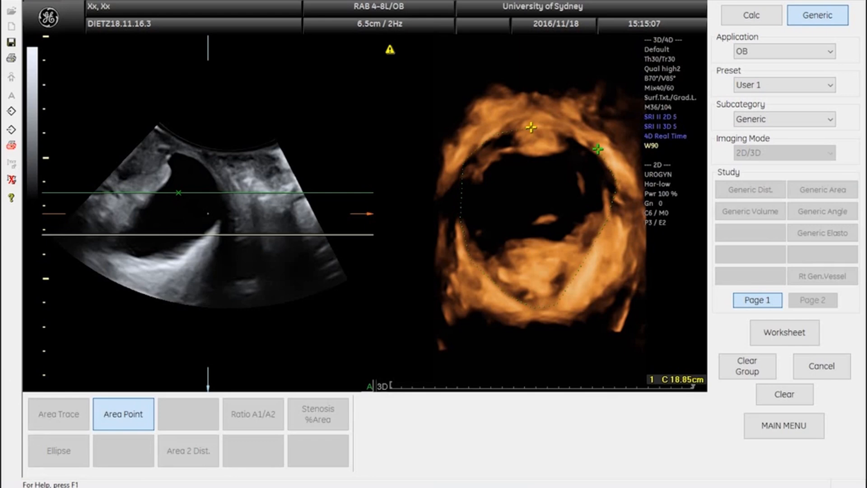
double_click(562, 130)
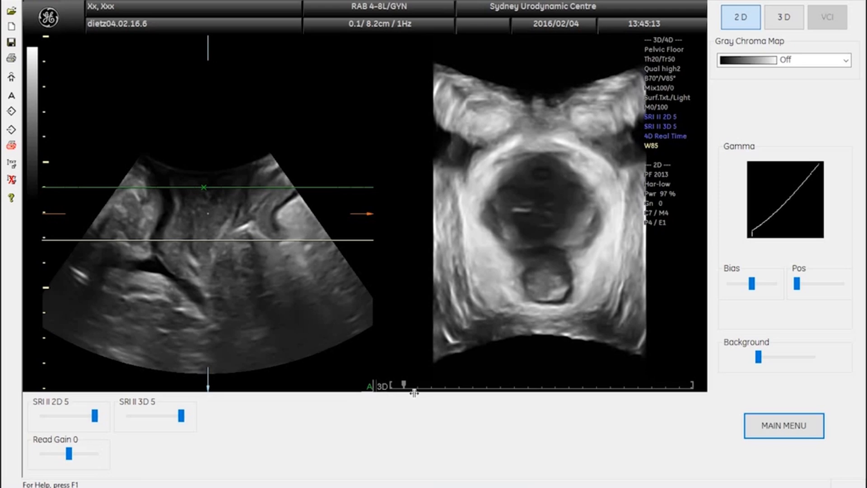
- Scrub the greyscale pelvic floor loop from near its start toward its end to compare the successive volumes
mouse_move(414, 393)
mouse_down()
mouse_move(677, 393)
mouse_move(630, 393)
mouse_move(658, 393)
mouse_move(633, 393)
mouse_move(647, 393)
mouse_up()
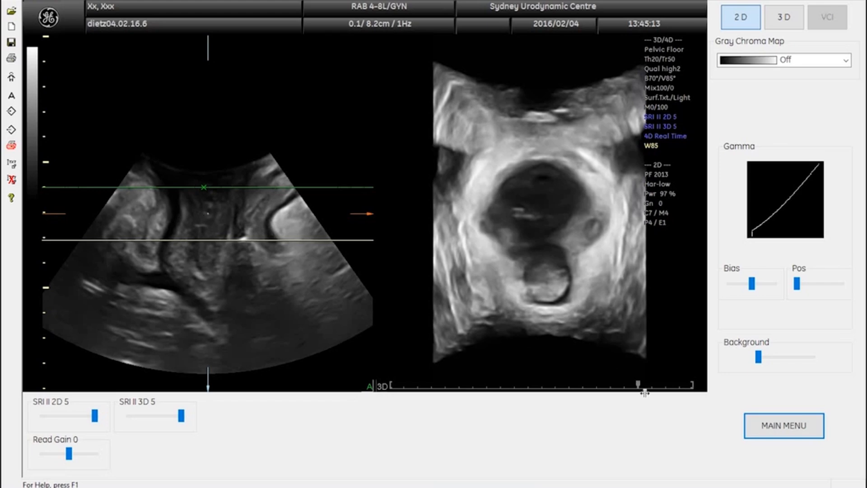
mouse_move(646, 392)
mouse_down()
mouse_move(620, 393)
mouse_move(693, 393)
mouse_up()
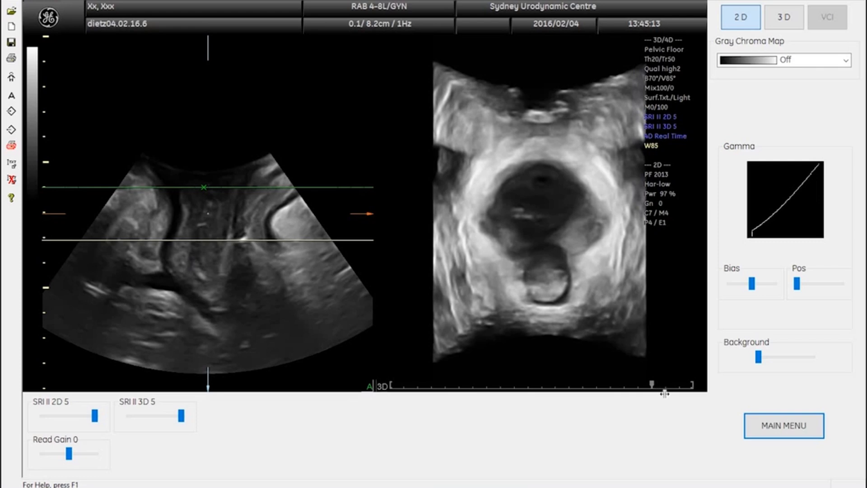
- Select a volume near the loop's end, tilt its sagittal image, and narrow the render box between its two lines
mouse_move(664, 394)
mouse_down()
mouse_move(700, 394)
mouse_move(690, 393)
mouse_up()
drag(685, 394, 664, 394)
mouse_move(233, 224)
mouse_down()
mouse_move(252, 230)
mouse_move(242, 227)
mouse_up()
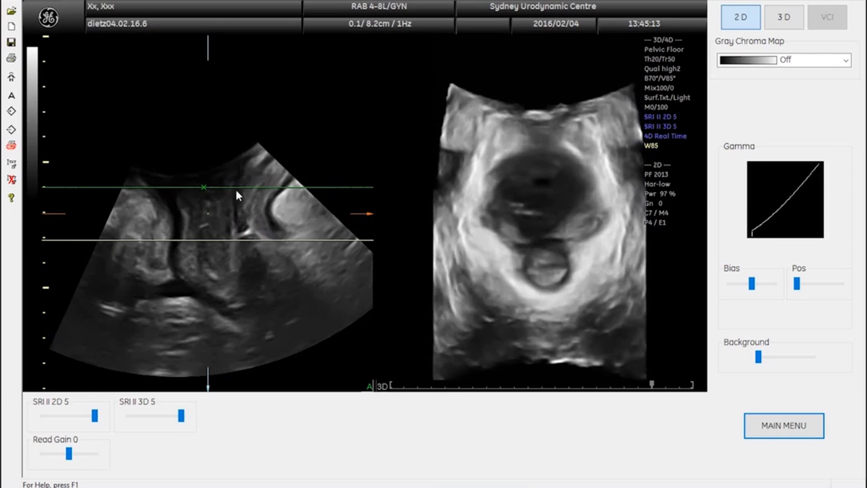
drag(239, 196, 216, 211)
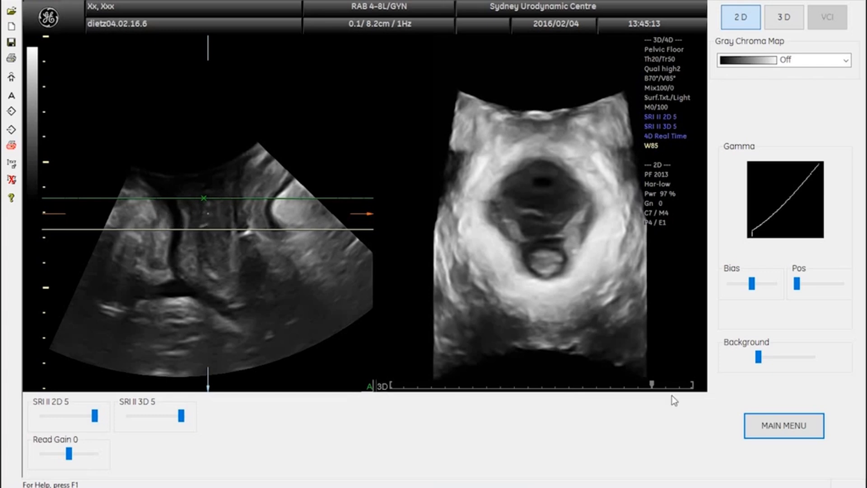
- Show the volume as 3x3 tomographic slices with reference image C and rotate them until the hiatus stands upright
click(751, 427)
click(745, 56)
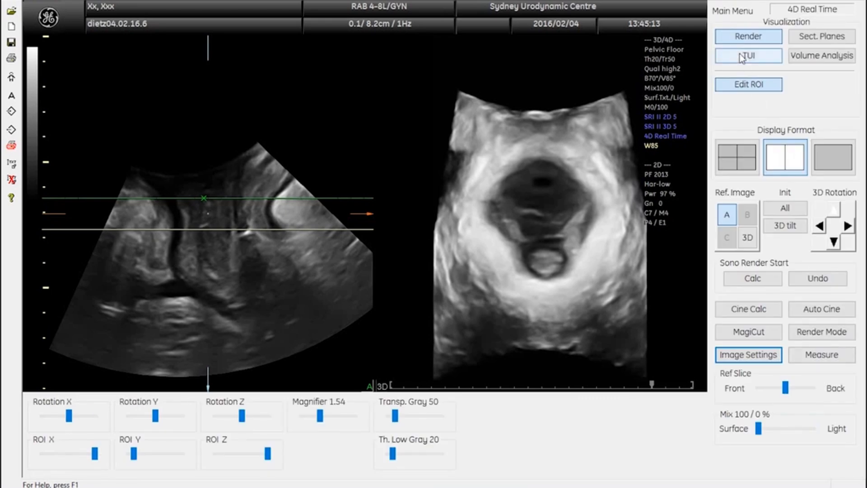
click(727, 238)
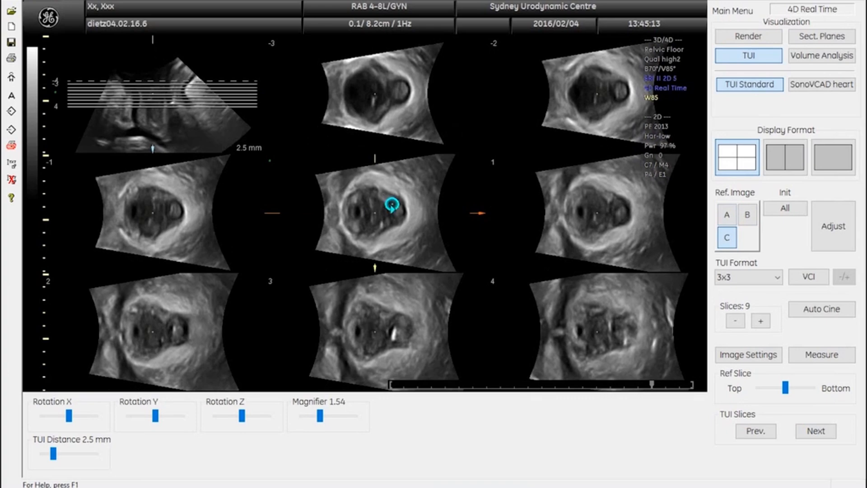
drag(393, 201, 419, 236)
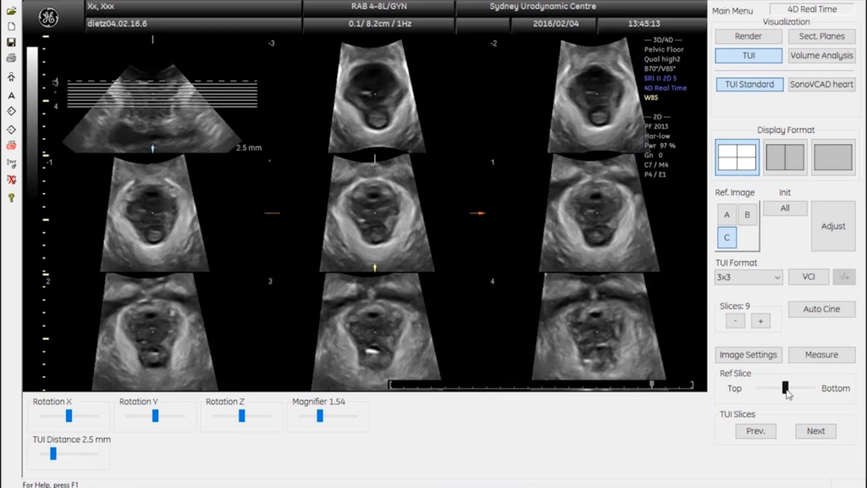
- Magnify the tomographic slices to 1.80 and finely correct their rotation around the central slice
drag(787, 390, 786, 389)
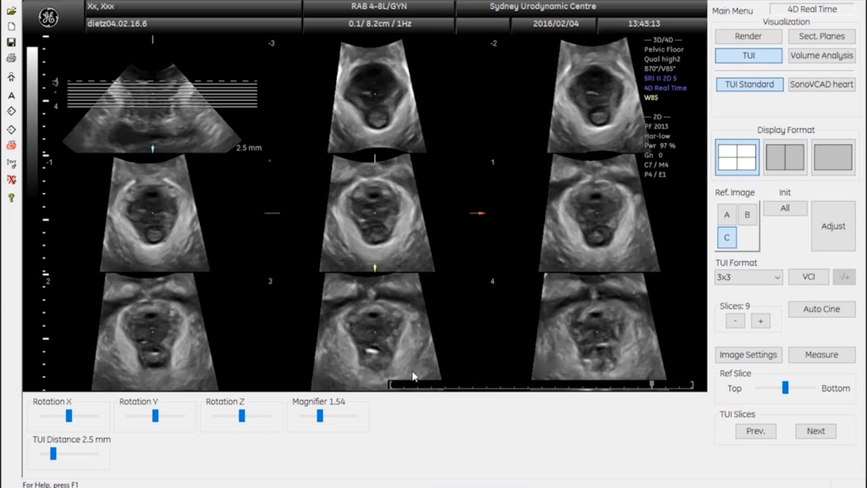
drag(320, 417, 324, 416)
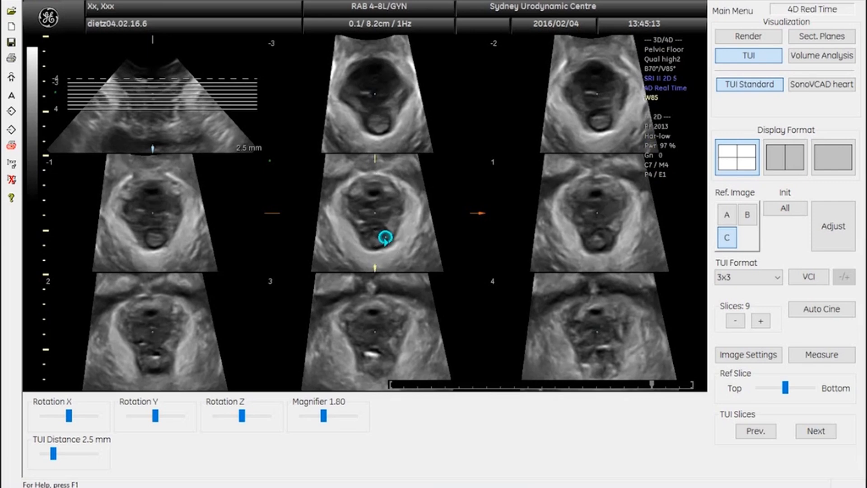
drag(385, 237, 383, 242)
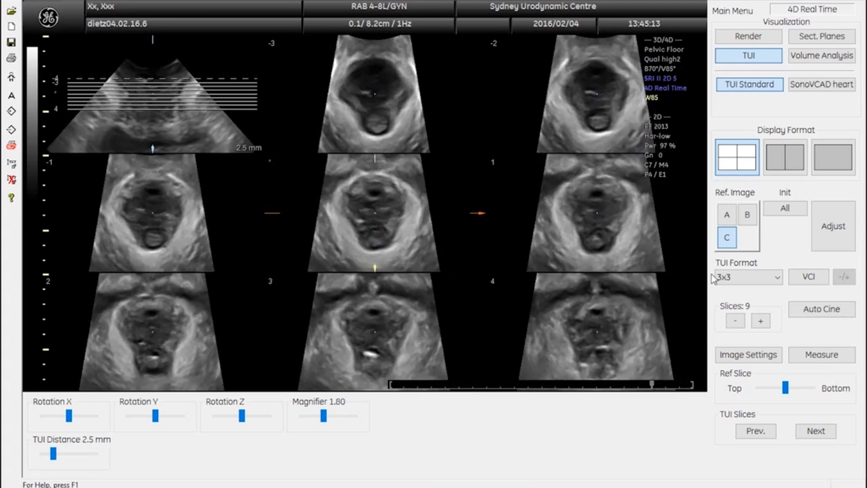
- Turn on VCI for the tomographic slices, try out the gamma bias, and set the read gain to 3
click(808, 278)
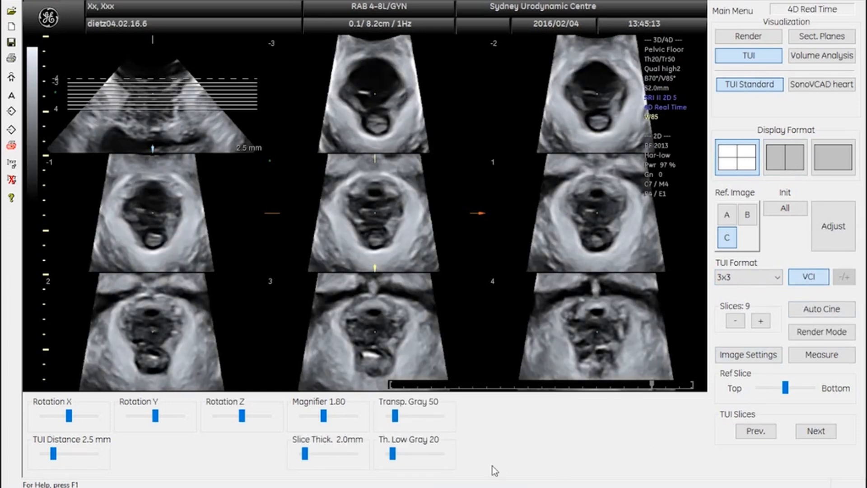
click(749, 354)
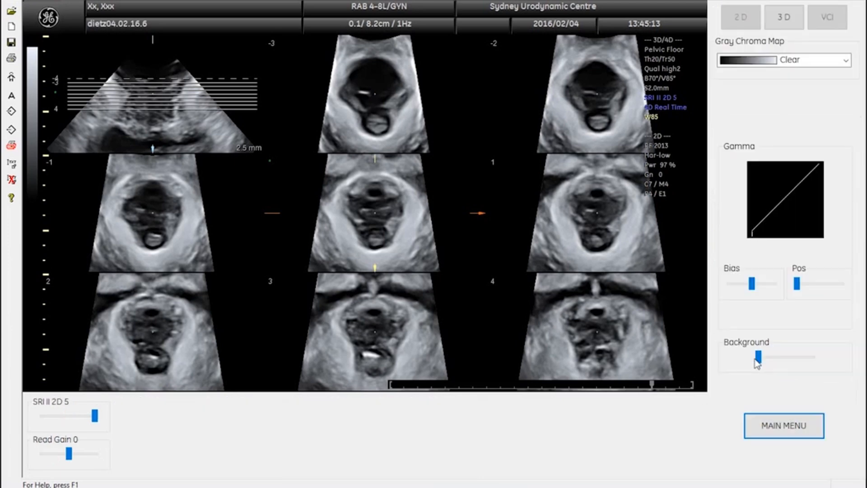
click(750, 281)
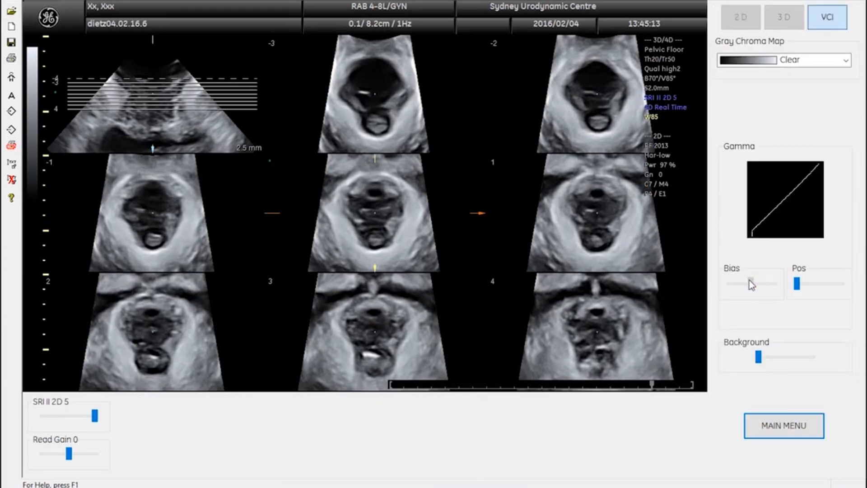
click(61, 455)
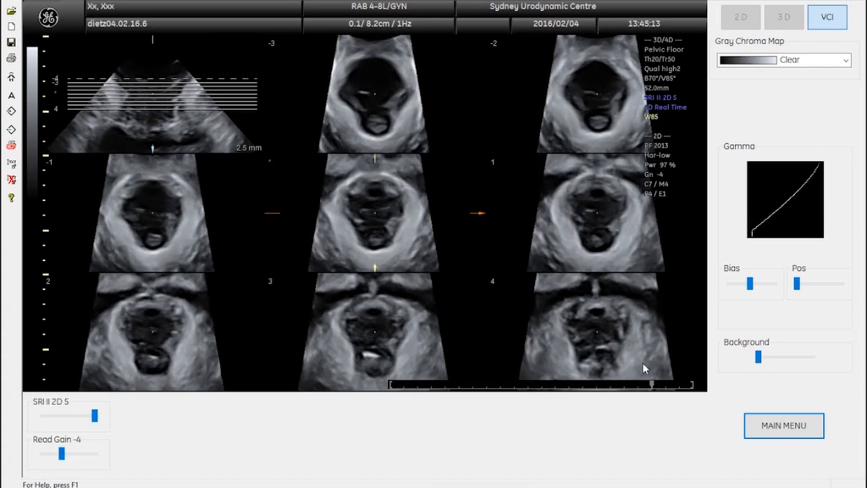
drag(753, 285, 797, 283)
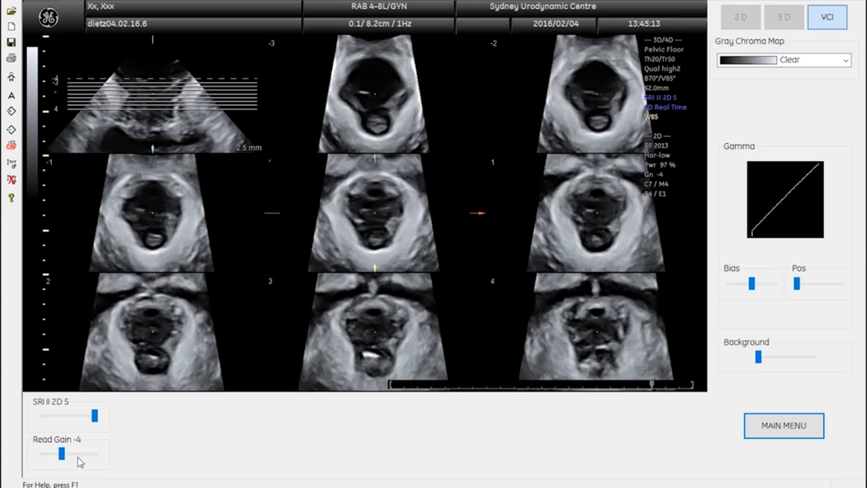
drag(62, 457, 74, 450)
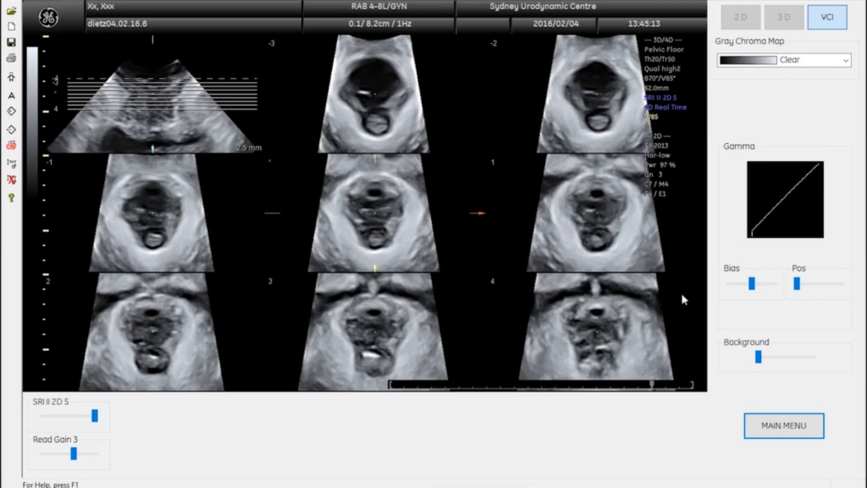
click(762, 433)
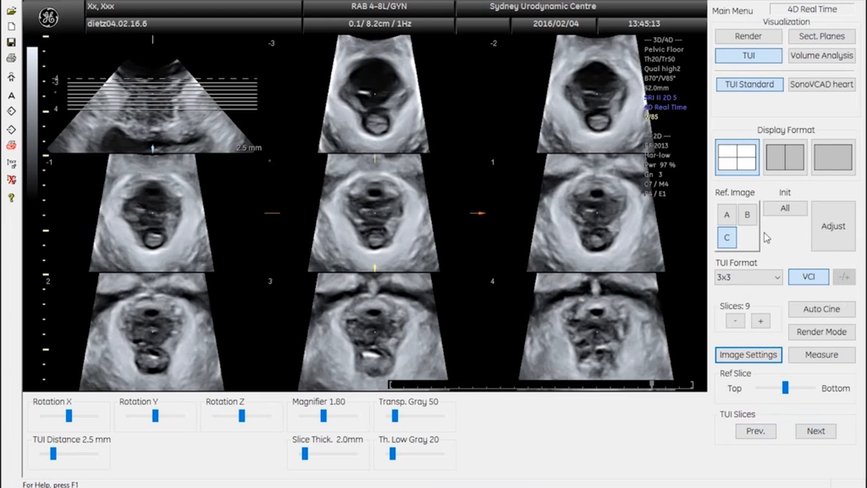
- Measure the two-point distances between the urethral centre and the levator insertion on both sides of slice -1
click(806, 356)
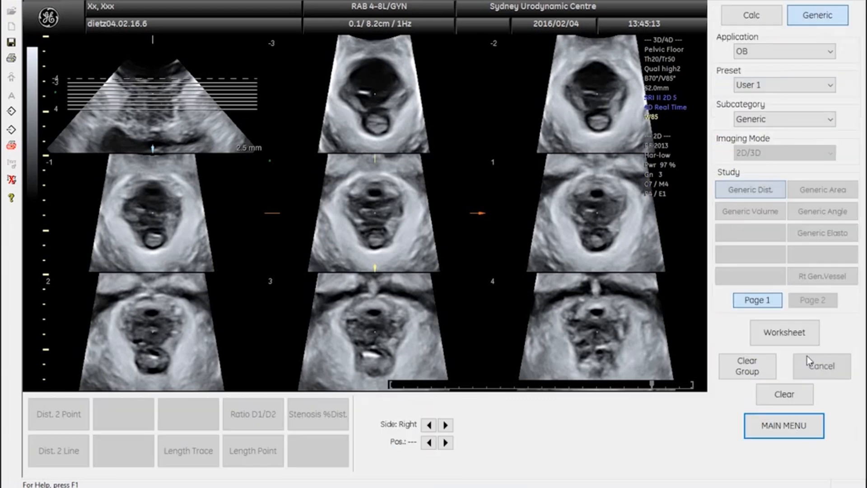
click(60, 414)
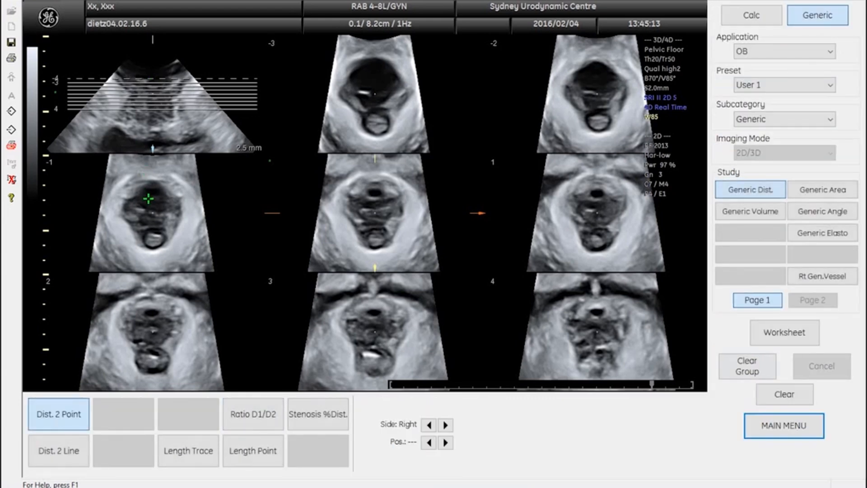
click(151, 191)
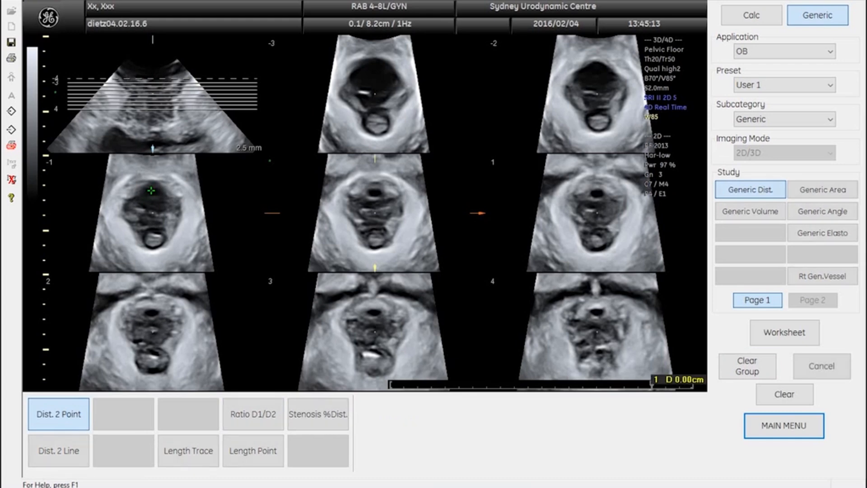
click(122, 201)
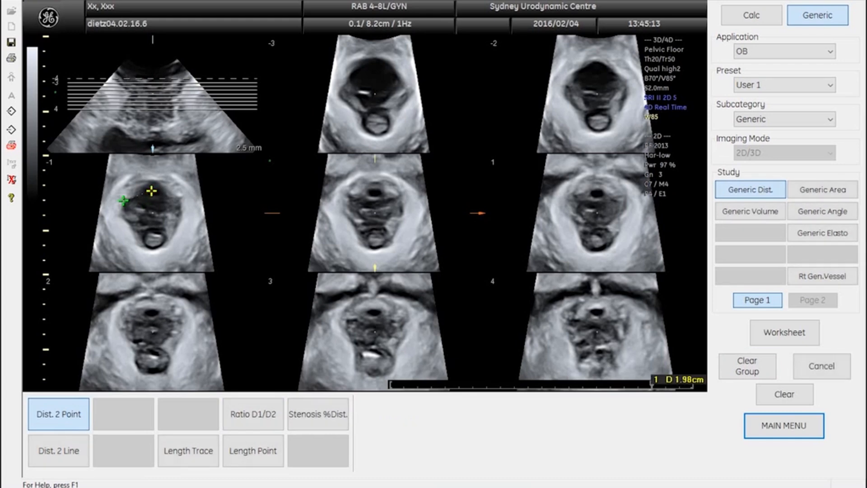
click(180, 200)
click(152, 189)
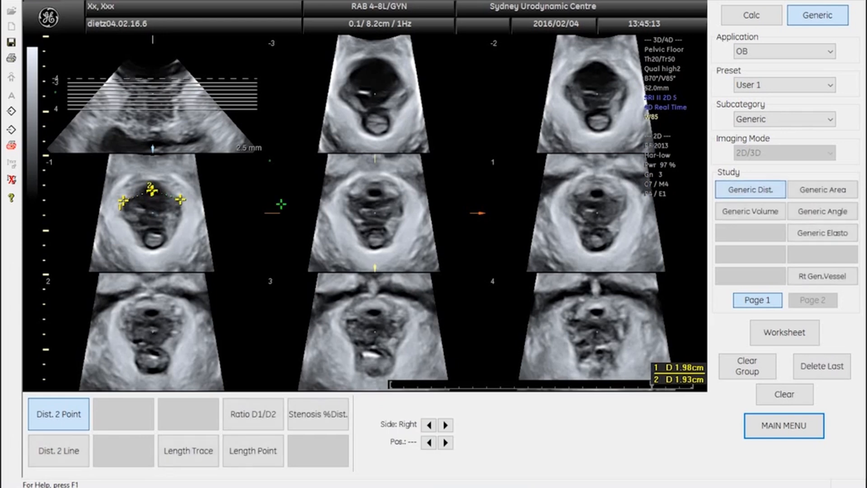
- Measure the two-point distances between the urethral centre and both levator insertions on the central reference slice
click(374, 192)
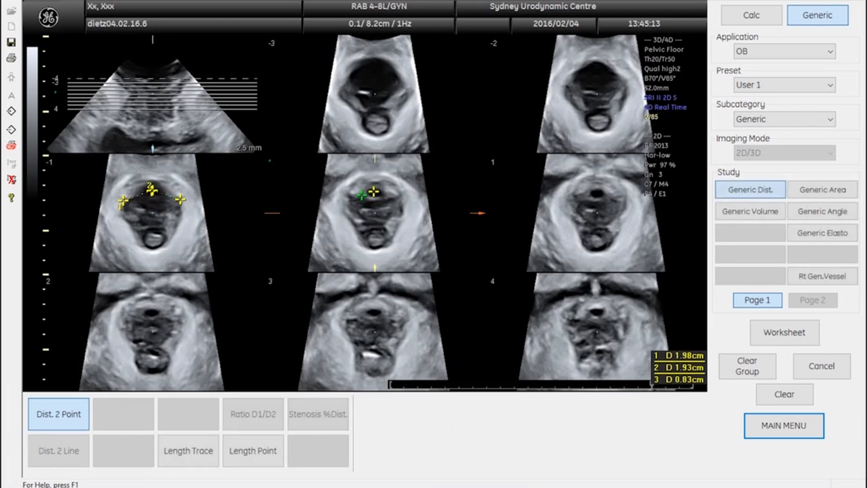
click(344, 198)
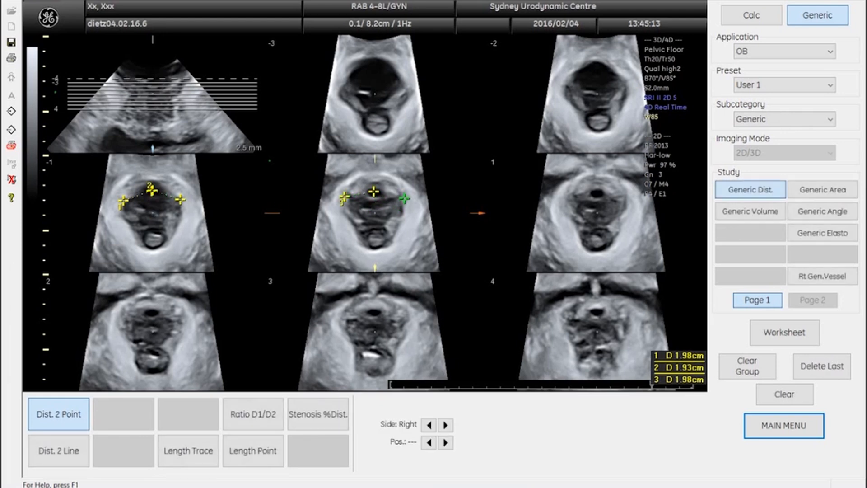
click(405, 198)
click(373, 192)
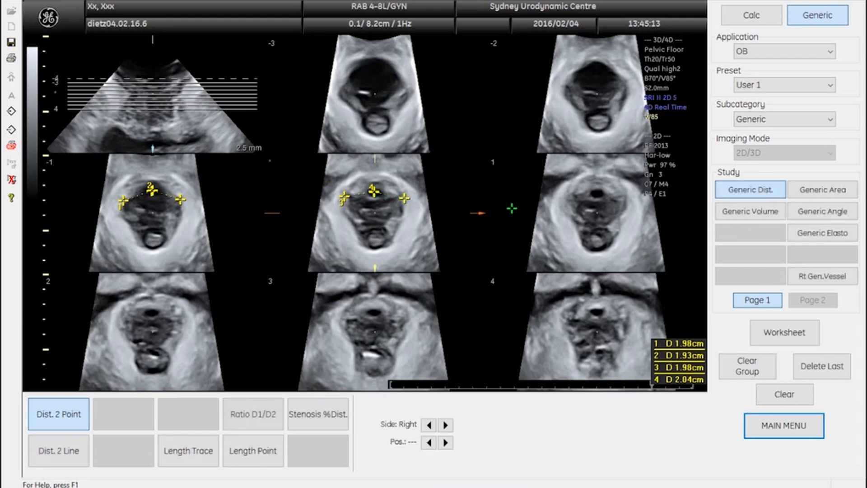
- Measure the urethra-to-levator distances on both sides of slice 1 and clear all distance measurements
click(597, 193)
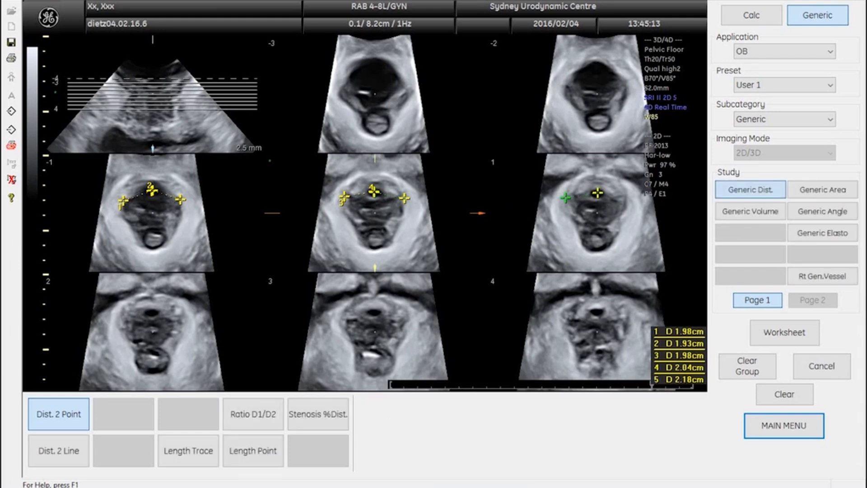
click(565, 195)
click(626, 193)
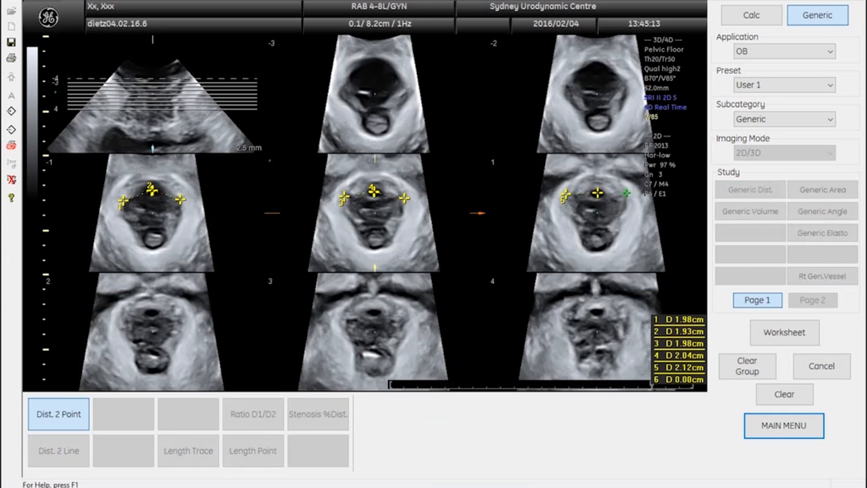
click(597, 192)
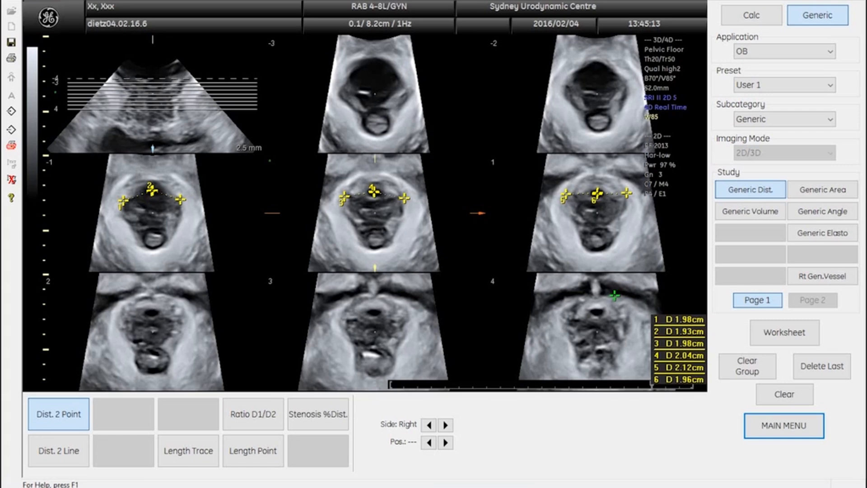
click(784, 393)
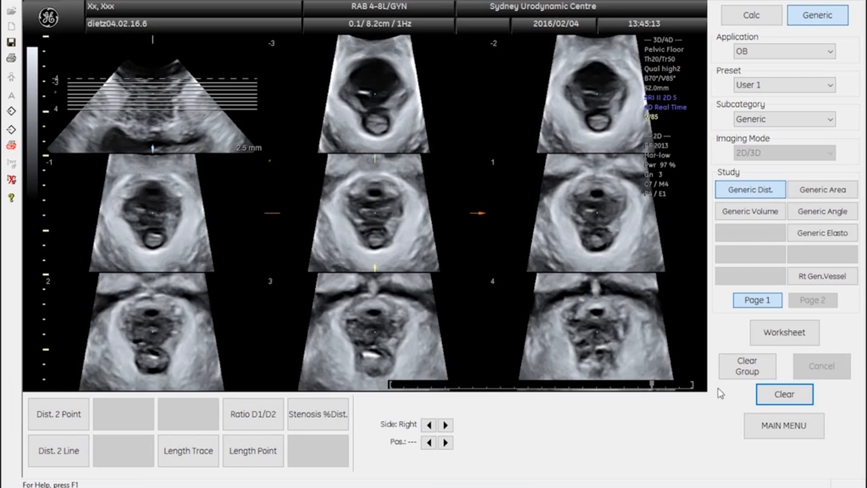
click(795, 424)
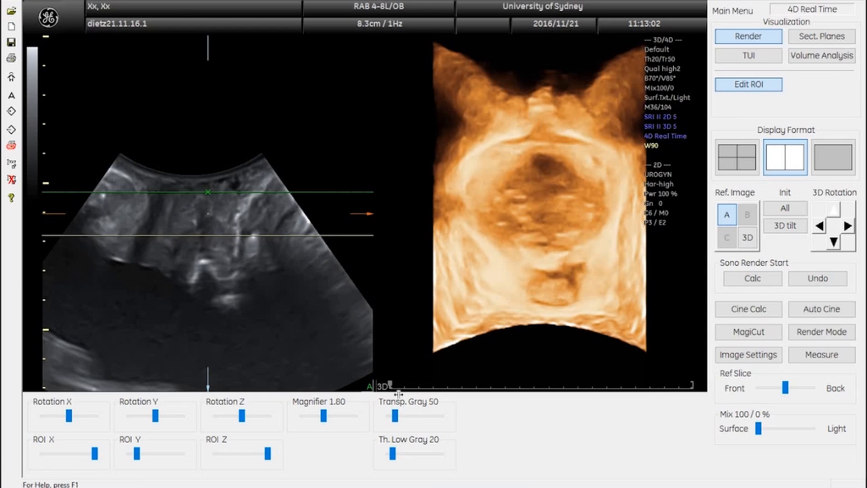
- Scrub the orange-rendered loop to a volume near its end and tilt the sagittal image in the render box
mouse_move(411, 394)
mouse_down()
mouse_move(691, 395)
mouse_move(679, 394)
mouse_up()
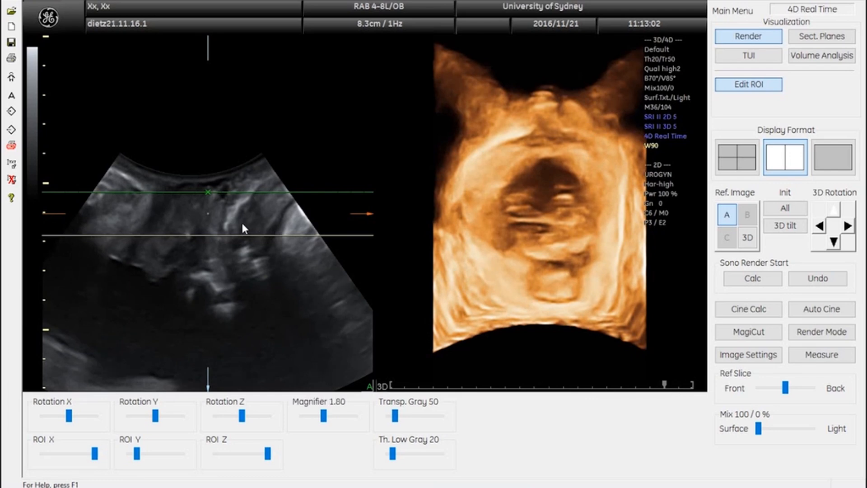
drag(252, 233, 276, 223)
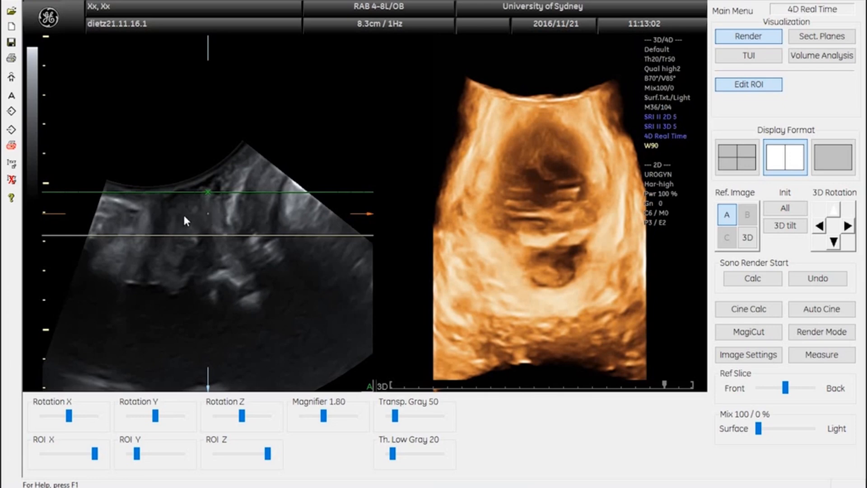
- Show the second patient's volume as tomographic slices with reference image C and rotate them to an upright, centred orientation
click(746, 57)
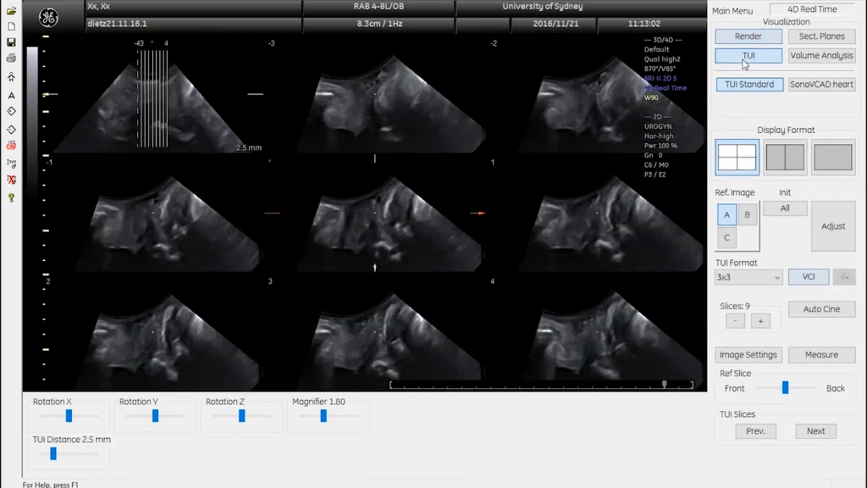
click(730, 247)
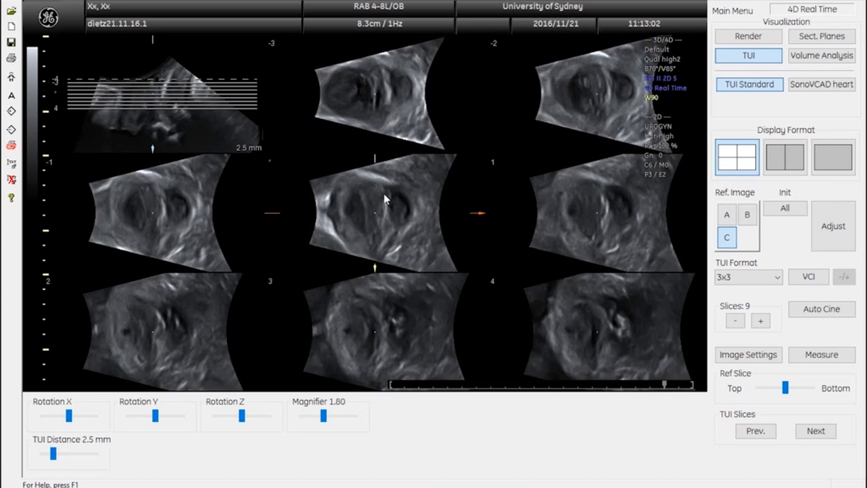
drag(379, 191, 414, 225)
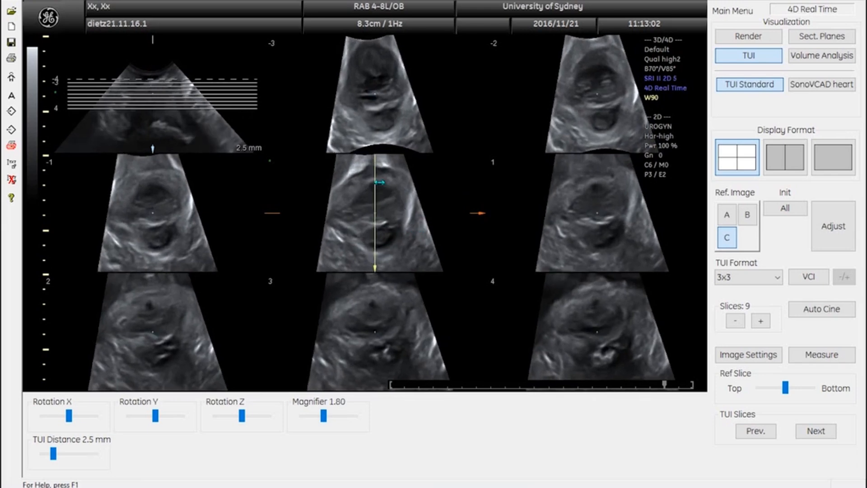
drag(379, 183, 381, 180)
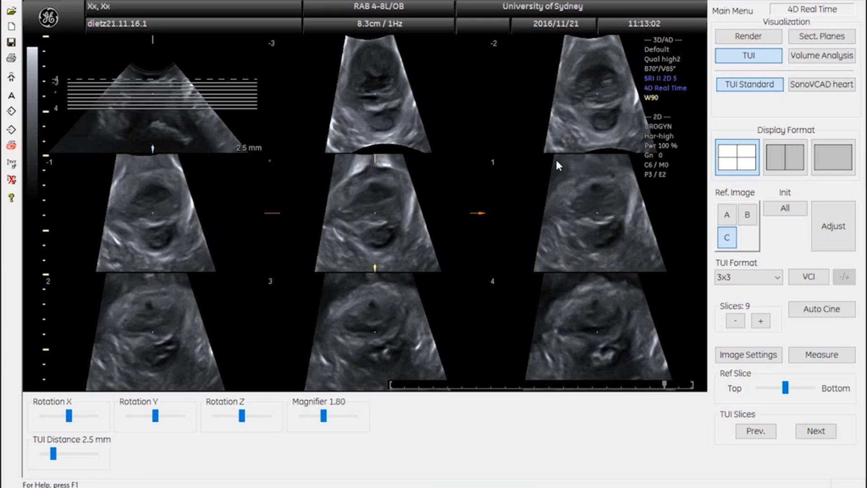
mouse_move(384, 241)
mouse_down()
mouse_move(388, 248)
mouse_move(379, 244)
mouse_up()
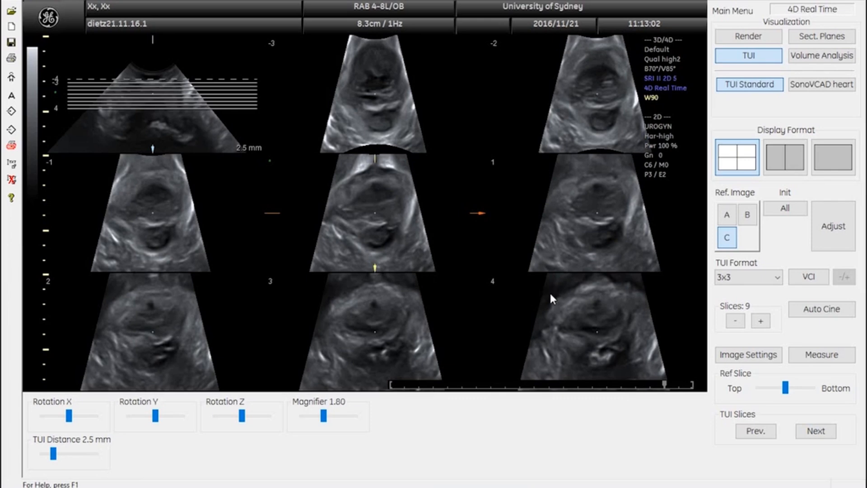
- Apply VCI to the tomographic slices with a slice thickness of 2.7 mm and set the magnifier to 1.89
click(809, 277)
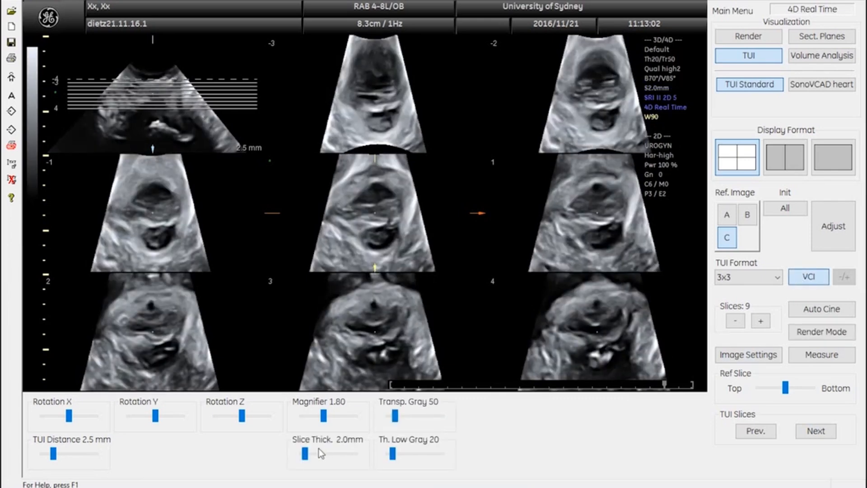
mouse_move(305, 454)
mouse_down()
mouse_move(337, 453)
mouse_move(306, 457)
mouse_up()
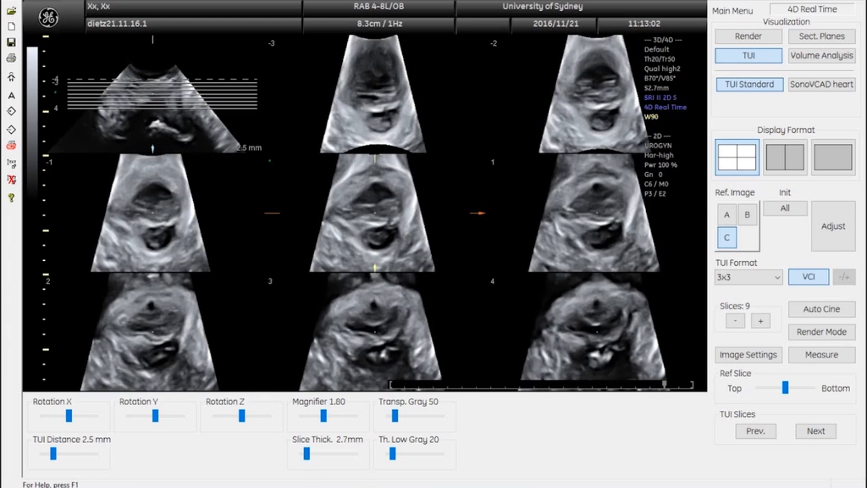
click(322, 414)
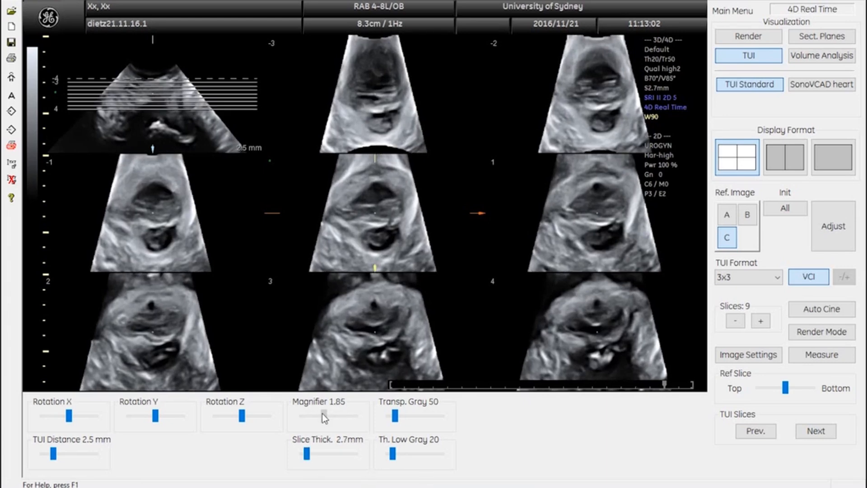
drag(322, 414, 323, 414)
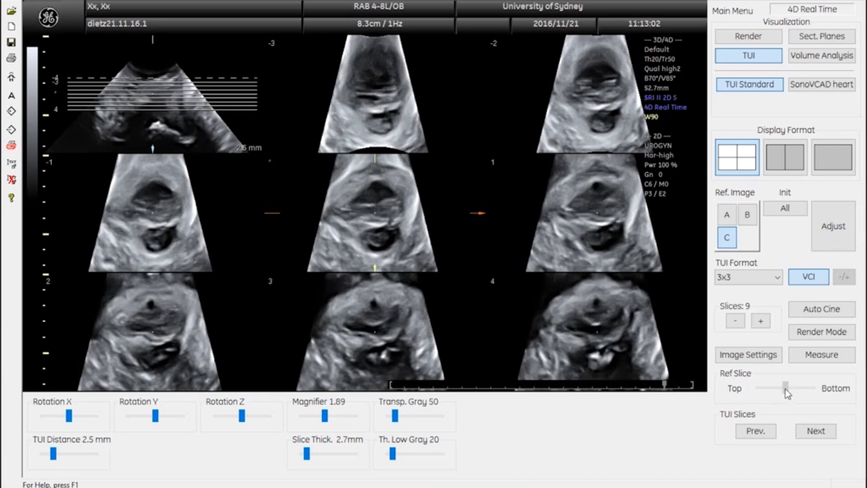
- Shift the reference slice slightly, recentre the images and measure the two-point distances from the urethral centre to both levator insertions on slice -1
drag(785, 389, 784, 390)
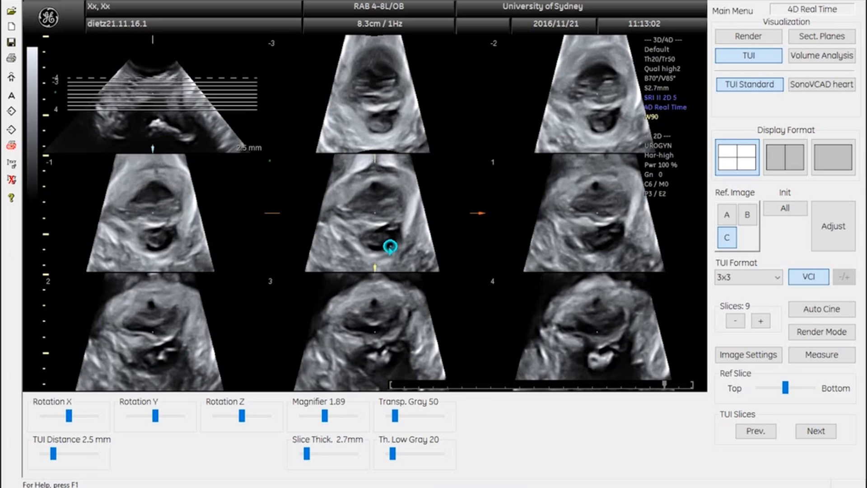
drag(390, 247, 389, 247)
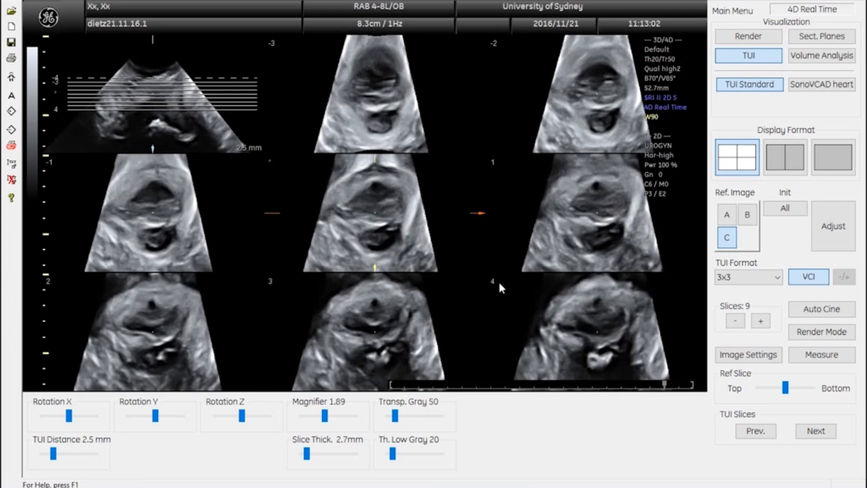
click(807, 354)
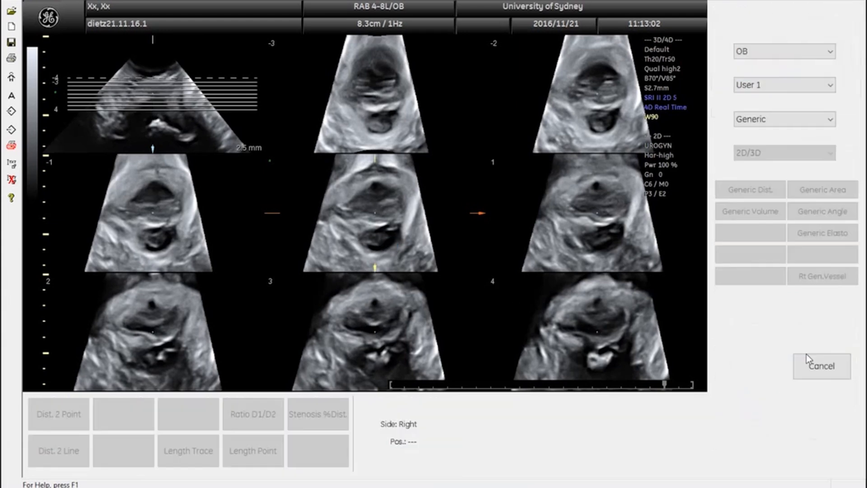
click(58, 413)
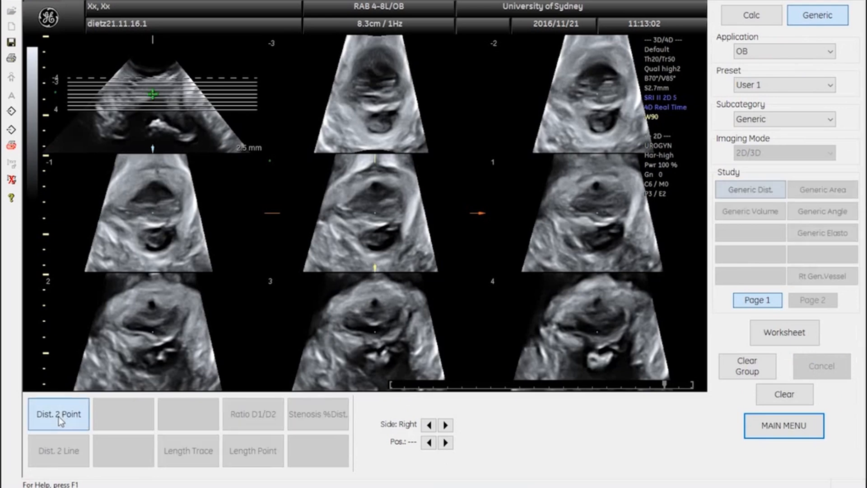
click(156, 189)
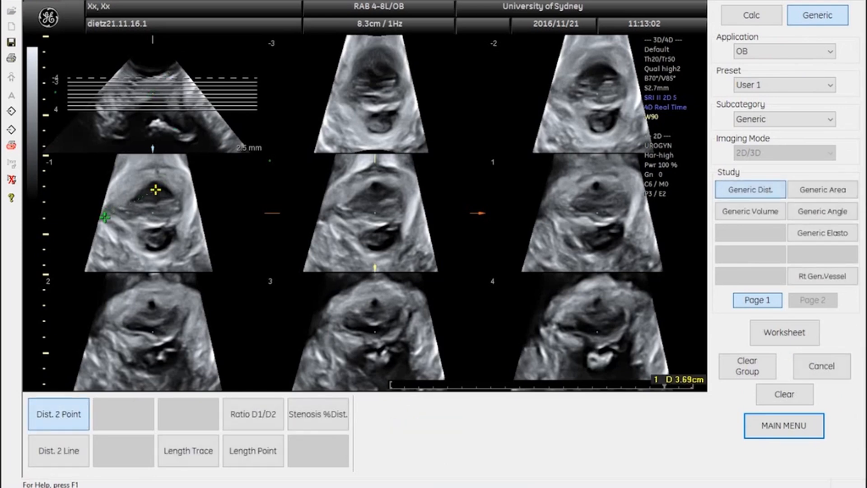
click(101, 219)
click(184, 199)
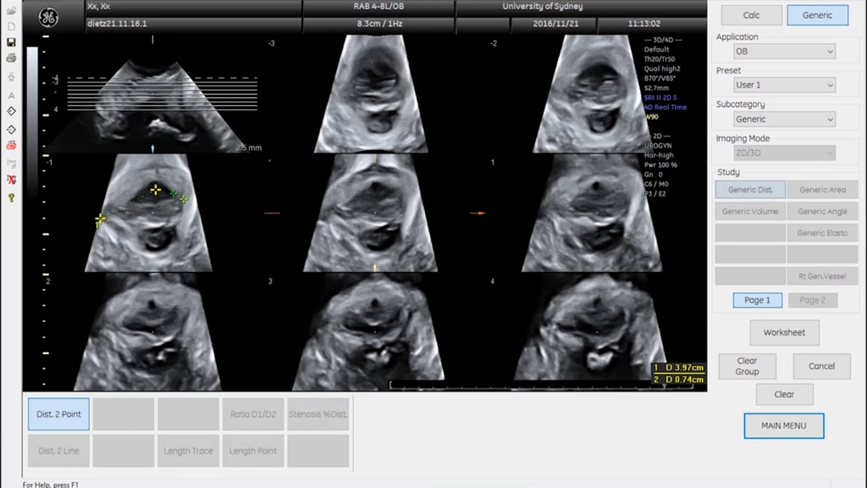
click(155, 189)
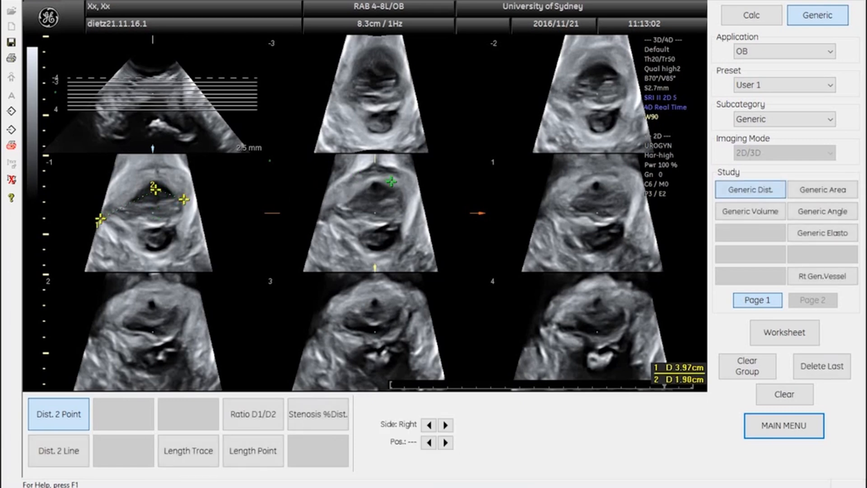
- Measure the two-point distances from the urethral centre to both levator insertions on the central reference slice
click(371, 187)
click(319, 220)
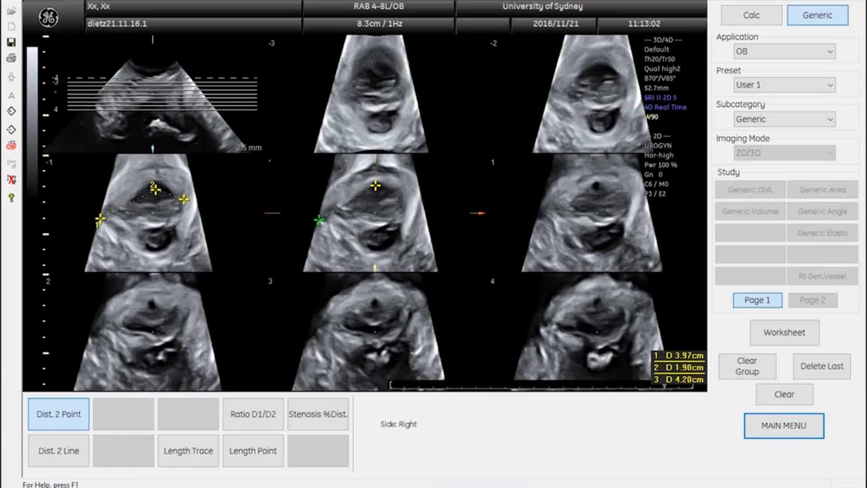
click(406, 199)
click(375, 184)
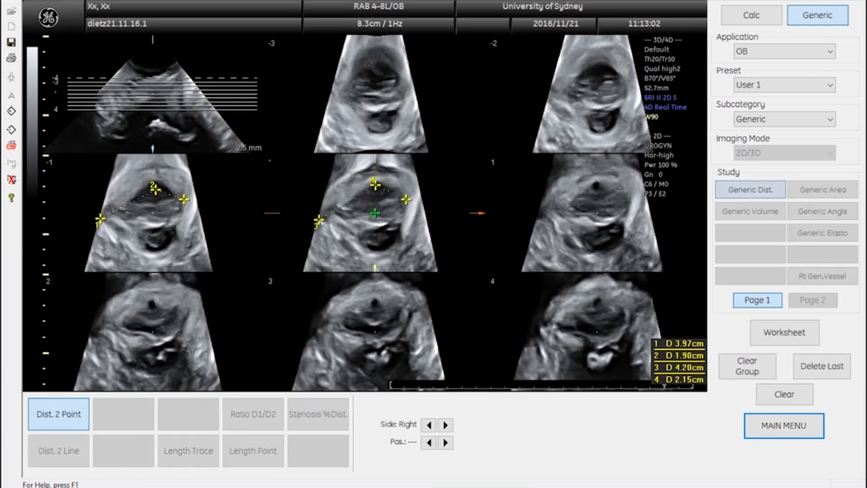
- Measure the two-point distances from the urethral centre to the levator insertions on both sides of slice 1
click(597, 184)
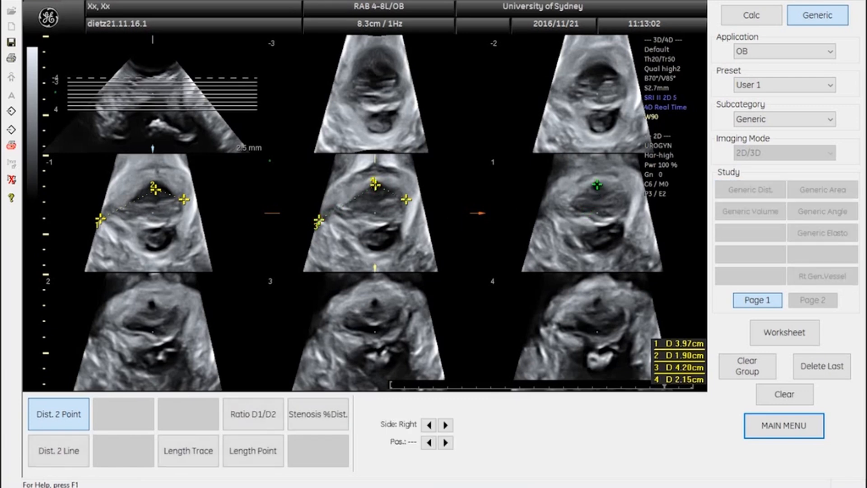
click(545, 210)
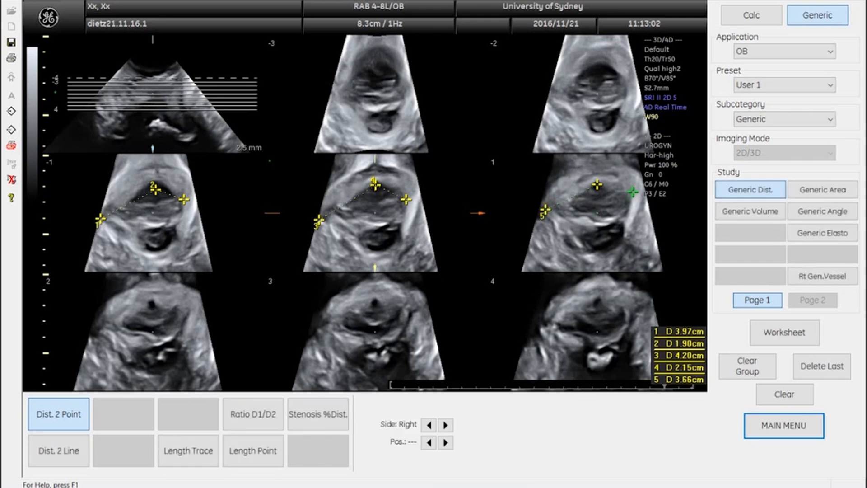
click(633, 192)
click(597, 183)
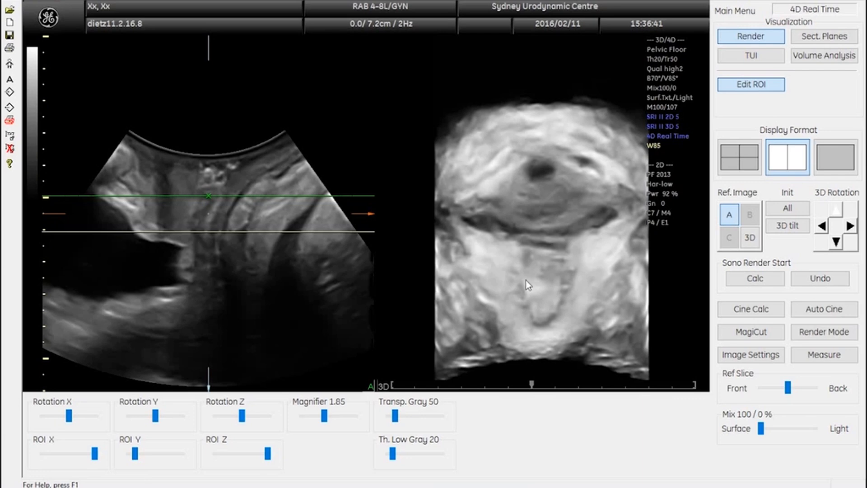
- Scrub the rendered loop to its last volume and tilt the sagittal image to align the plane of minimal hiatal dimensions with the render box
drag(262, 228, 261, 259)
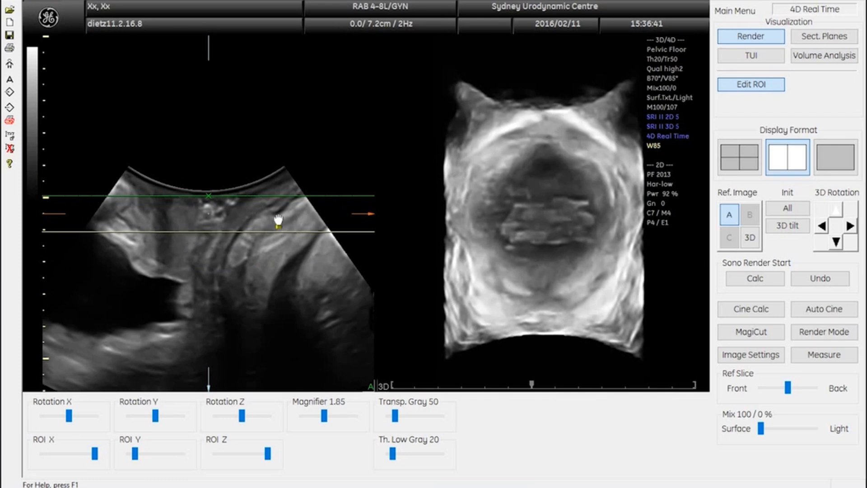
drag(280, 219, 281, 193)
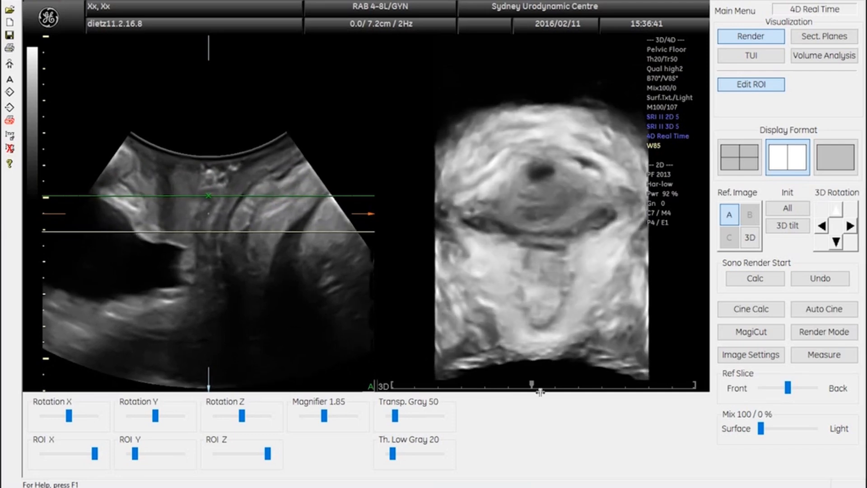
mouse_move(540, 392)
mouse_down()
mouse_move(706, 392)
mouse_move(611, 392)
mouse_move(696, 393)
mouse_up()
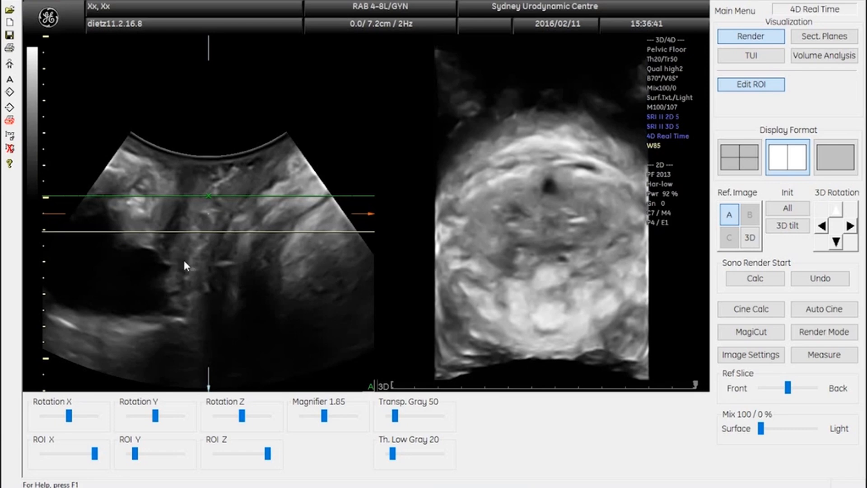
drag(195, 266, 218, 270)
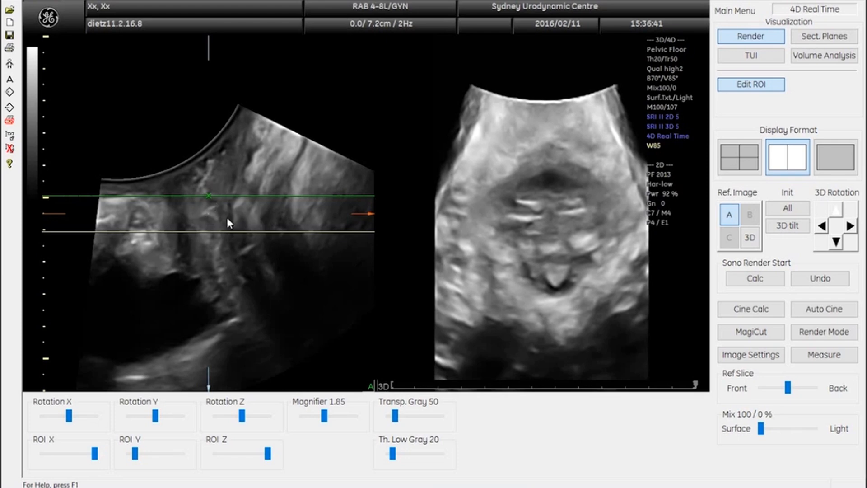
- Show the volume as tomographic slices with reference image C, rotated upright and centred, and shift the reference slice slightly
click(735, 57)
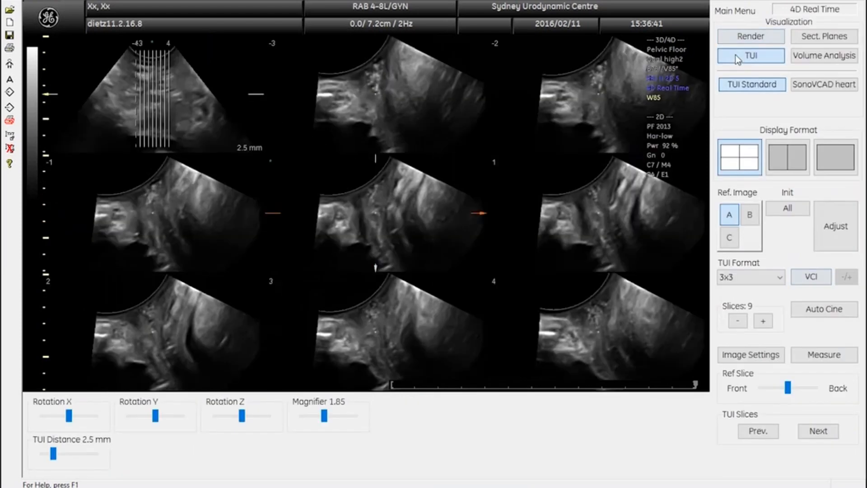
click(729, 238)
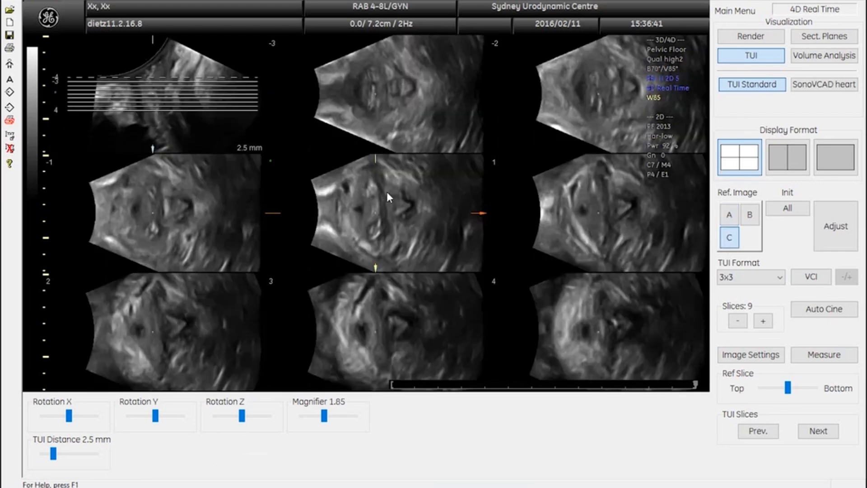
drag(395, 199, 420, 239)
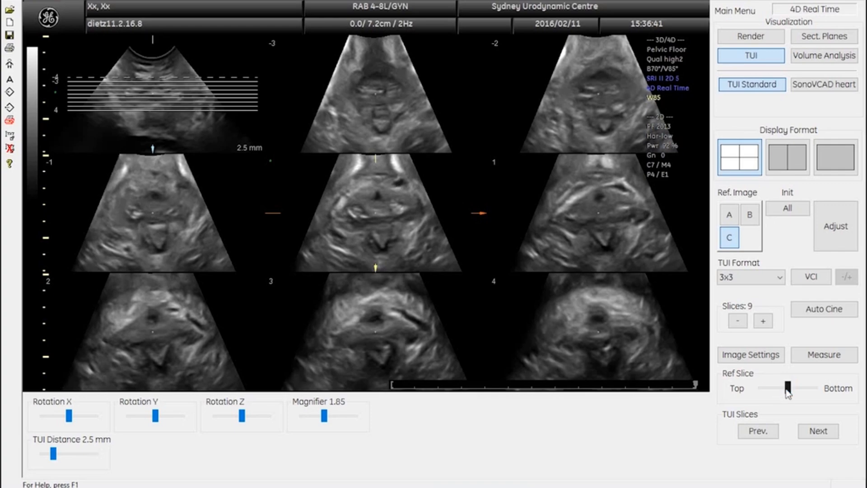
drag(786, 389, 782, 389)
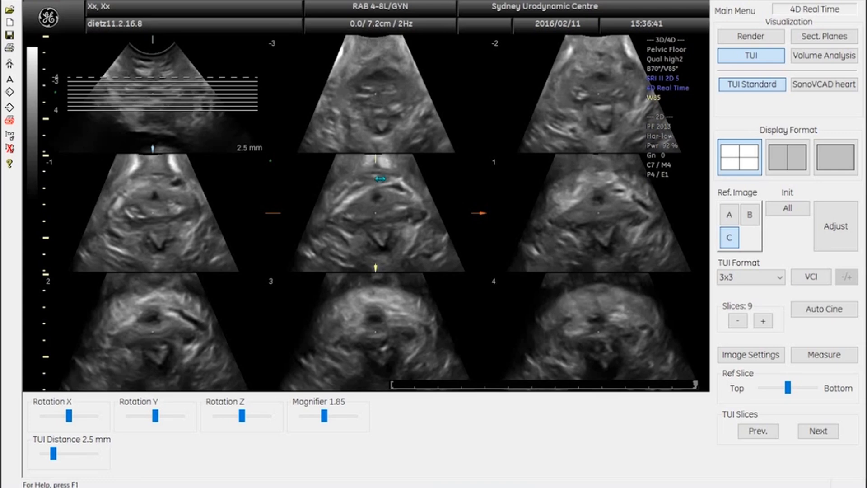
drag(380, 179, 379, 179)
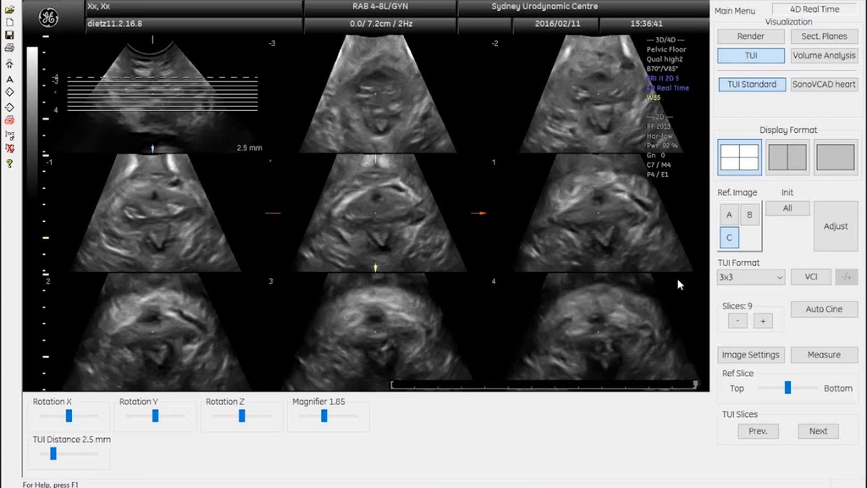
- Measure the two-point distances from the urethral centre to both levator insertions on slice -1
click(809, 356)
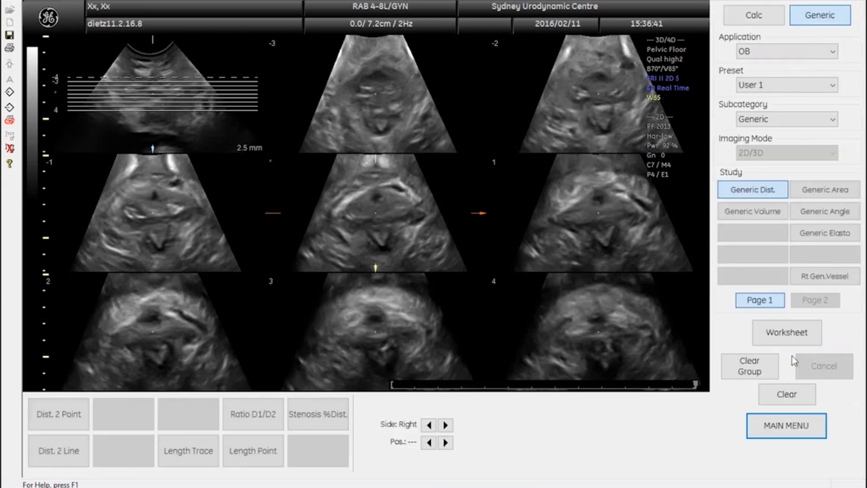
click(47, 414)
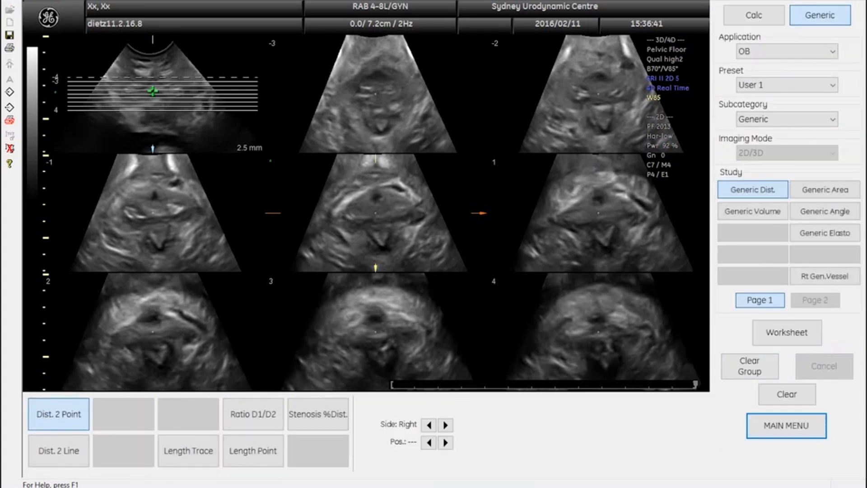
click(154, 196)
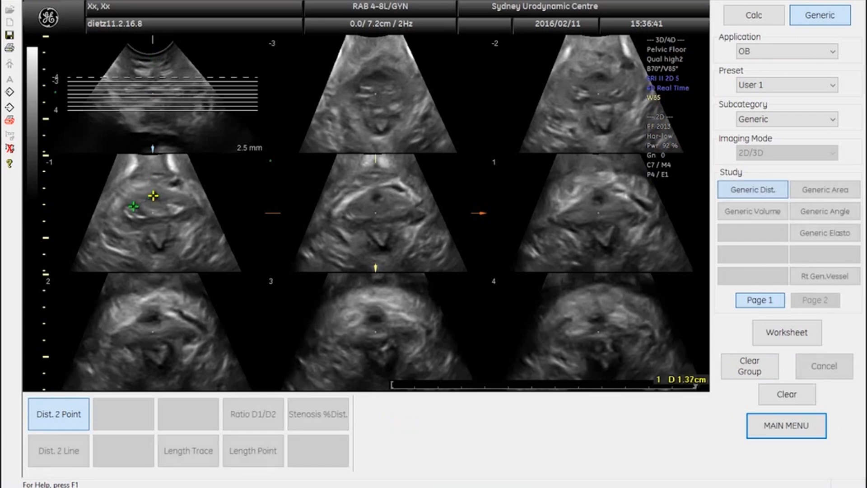
click(105, 222)
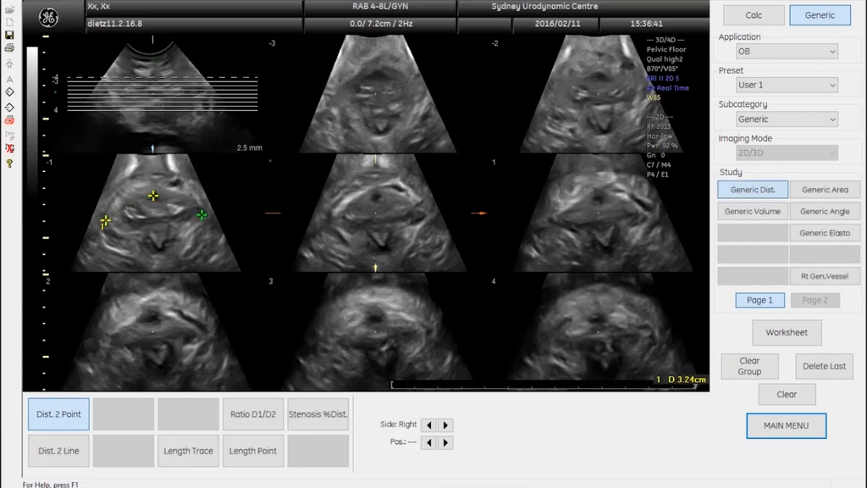
click(153, 196)
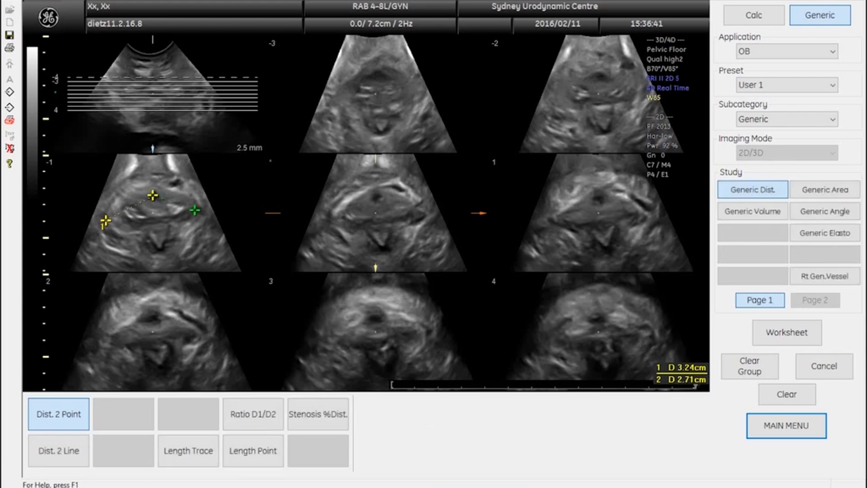
click(204, 219)
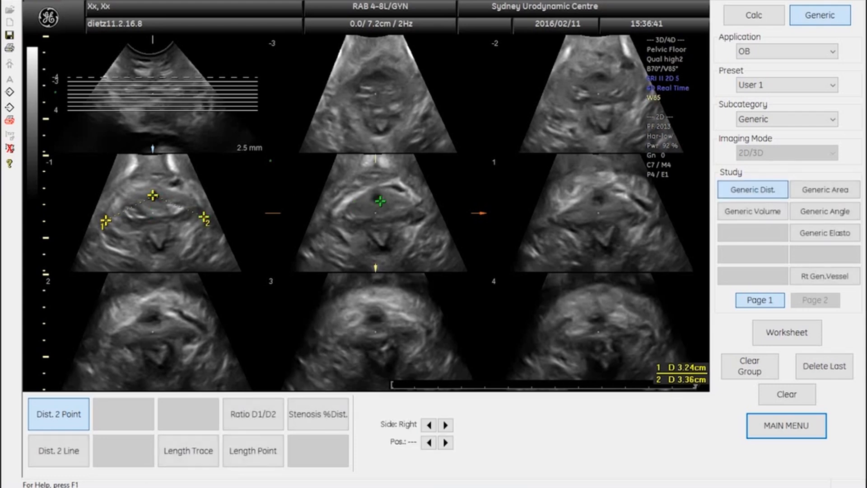
- Measure the urethra-to-levator distances on both sides of the central reference slice
click(376, 197)
click(335, 225)
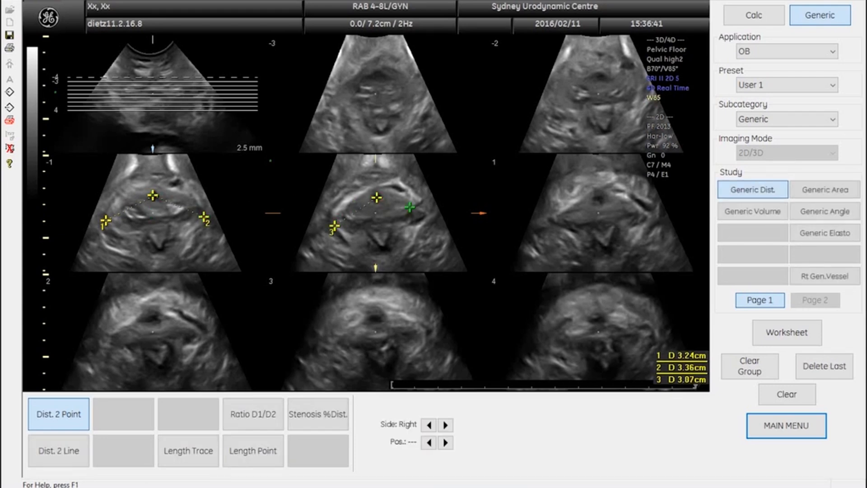
click(427, 215)
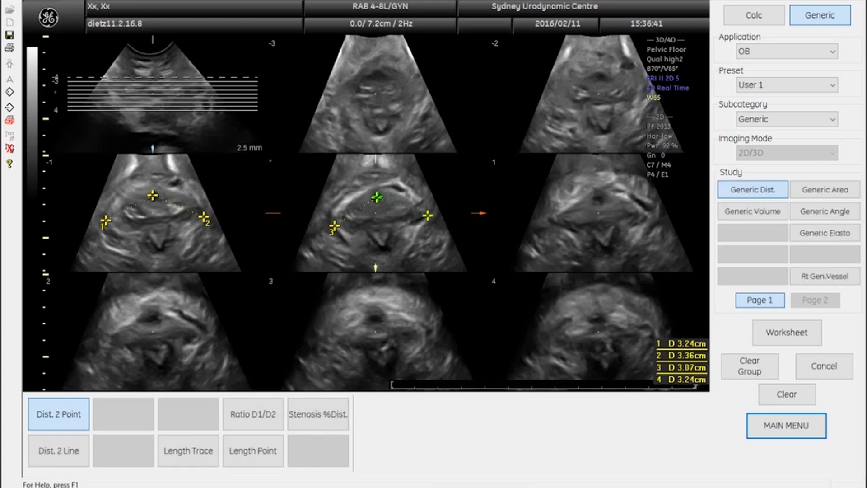
click(376, 196)
- Measure the two-point distances from the urethral centre to both levator insertions on slice 1
click(598, 197)
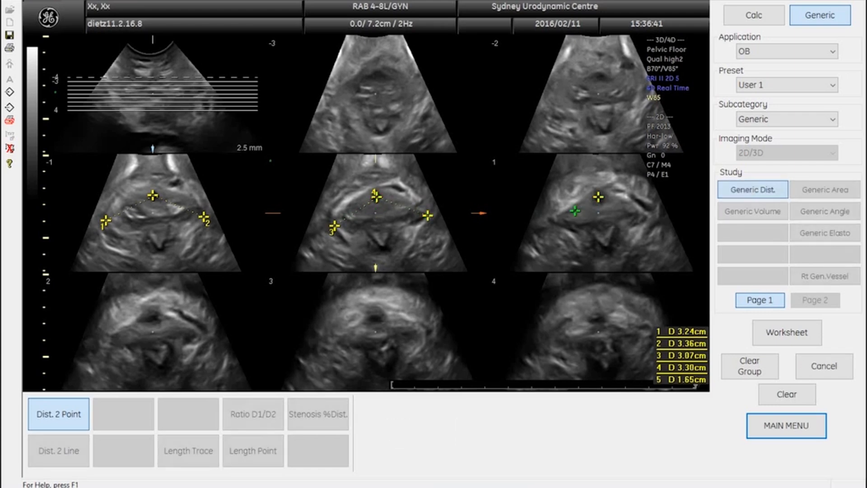
click(555, 229)
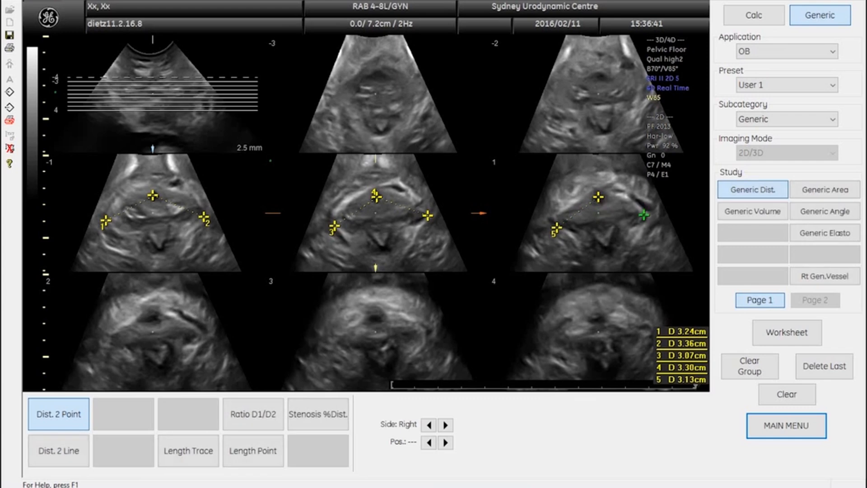
click(645, 218)
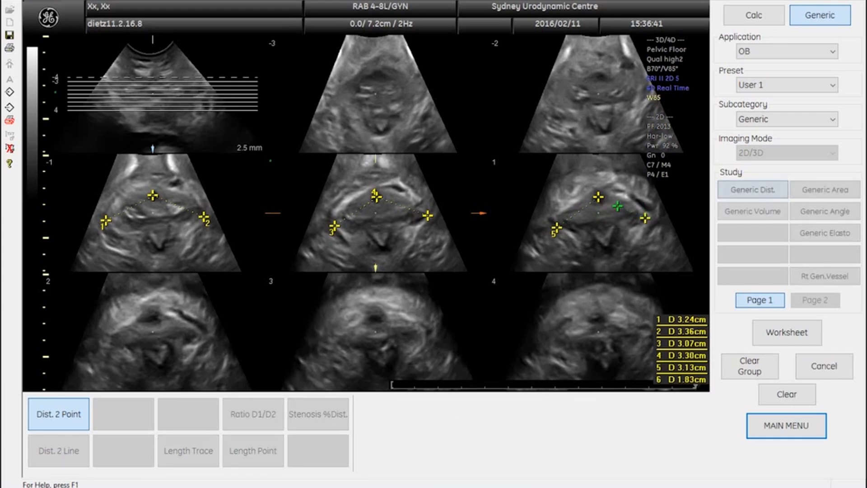
click(597, 196)
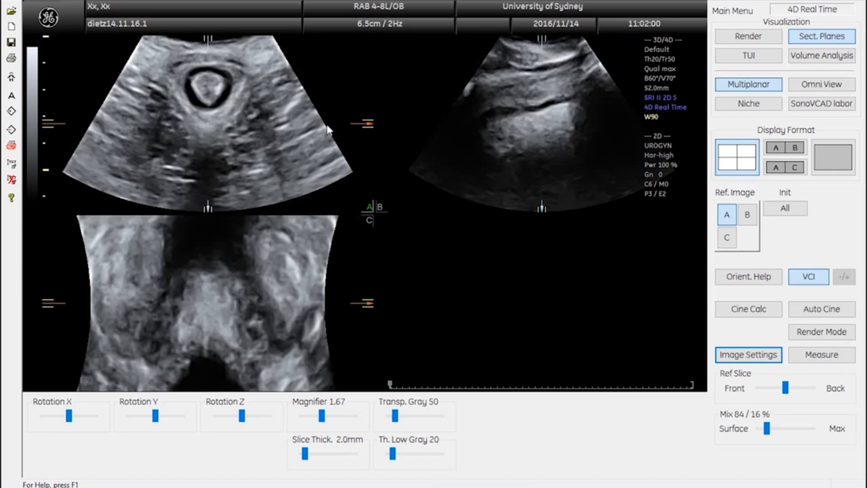
- Tilt image A of volume dietz14.11.16.1 and centre its reference point on the anal canal, then scrub the loop to a volume near its end
drag(250, 114, 257, 132)
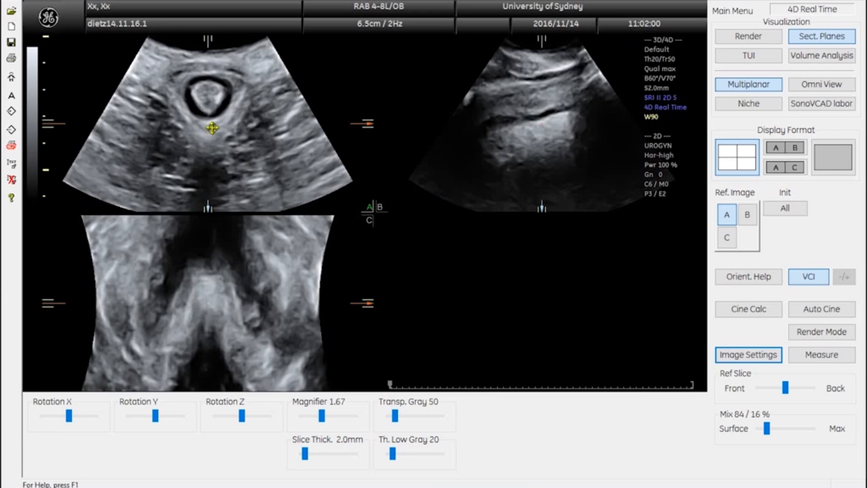
drag(213, 126, 212, 103)
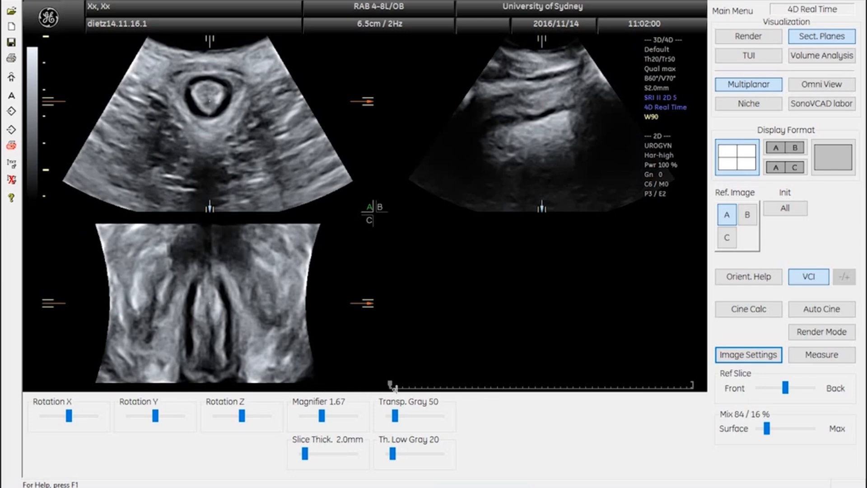
mouse_move(394, 390)
mouse_down()
mouse_move(677, 394)
mouse_move(662, 393)
mouse_up()
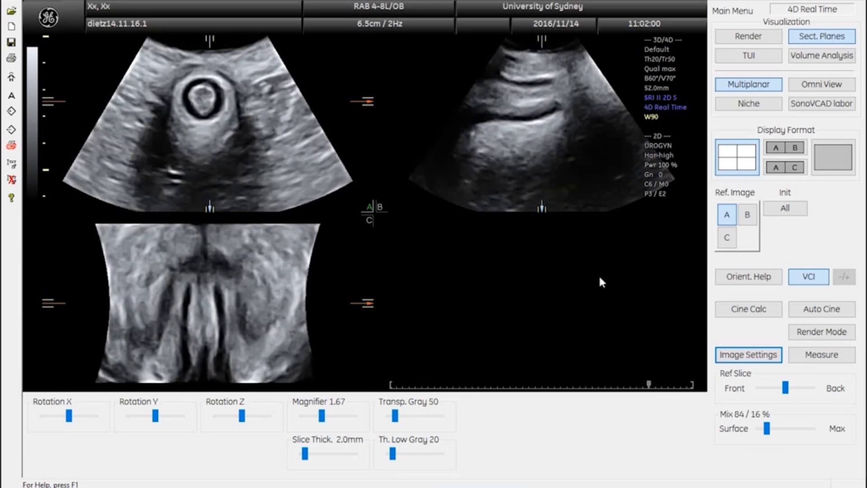
- Shift the reference slice left on sagittal image B and rotate it to level the anal canal, at magnification 1.97
click(530, 123)
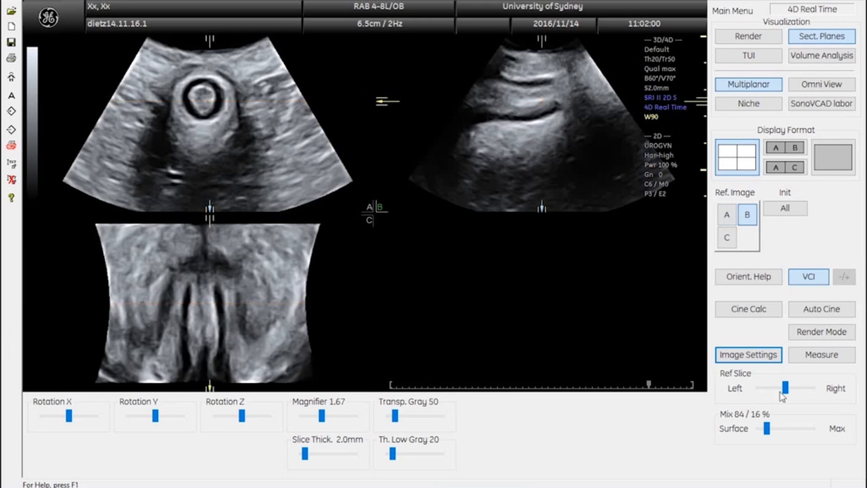
drag(785, 387, 777, 387)
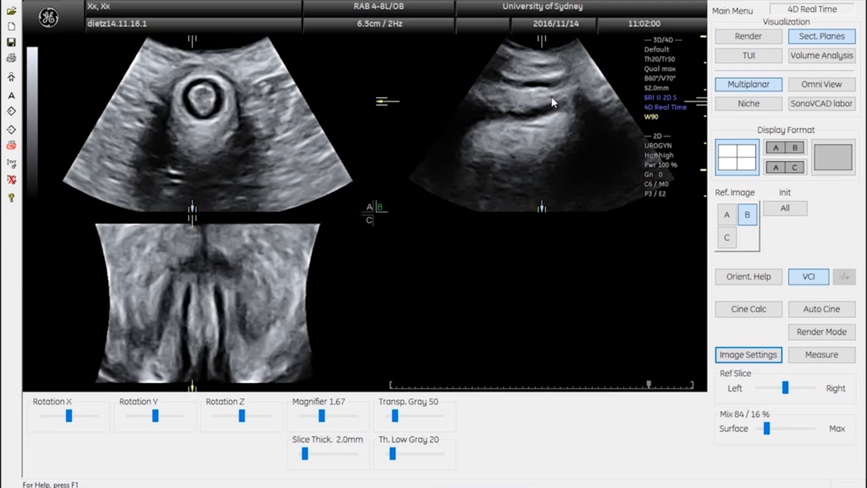
drag(561, 106, 570, 106)
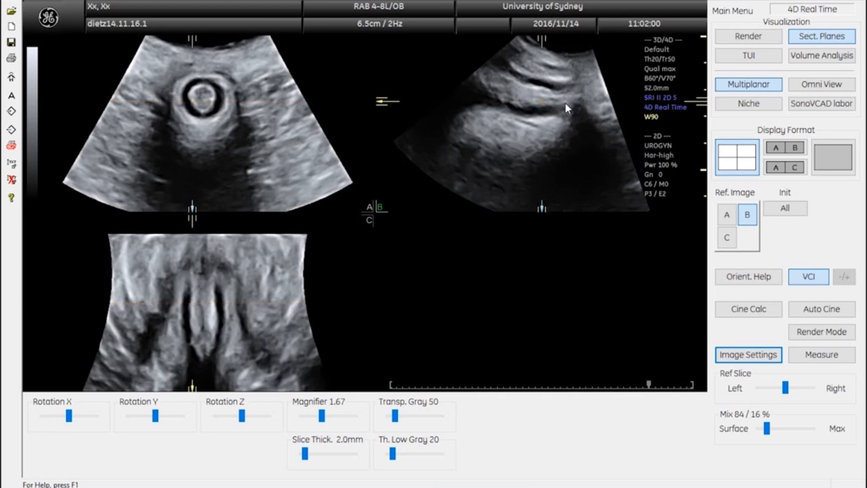
drag(565, 102, 575, 109)
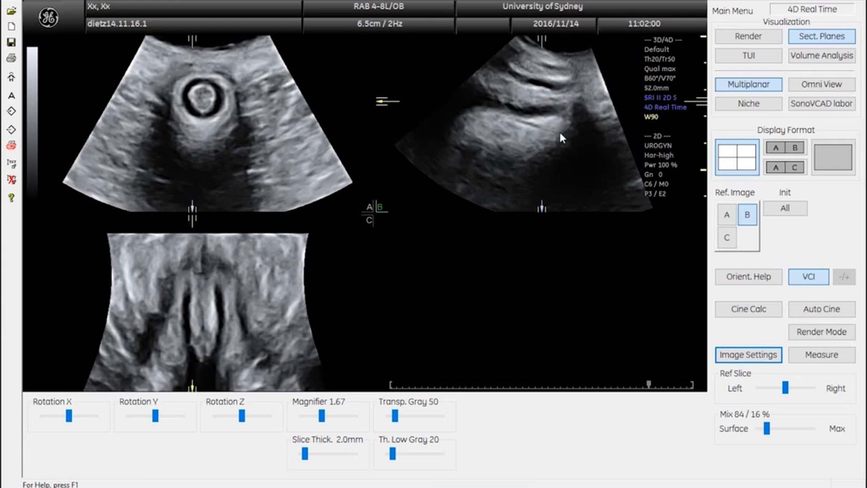
drag(324, 417, 326, 417)
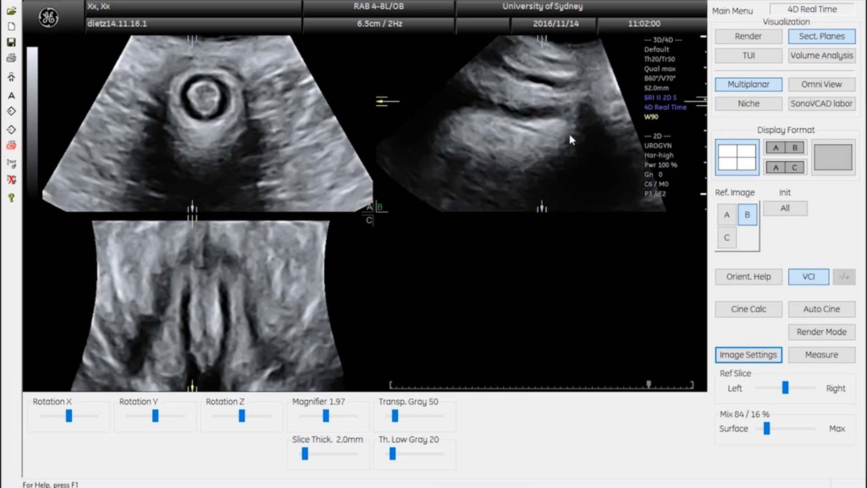
- Show the volume as tomographic slices with reference image A and rotate the overview image so the slices cross the anal canal perpendicularly
click(738, 58)
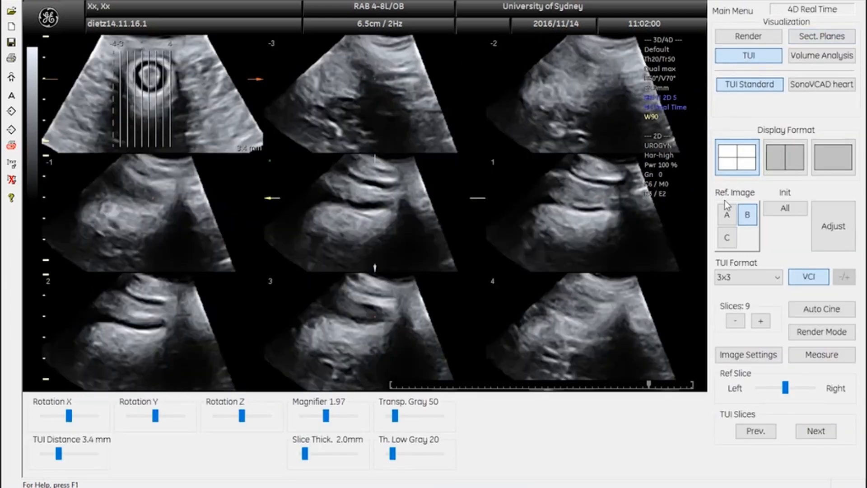
click(726, 217)
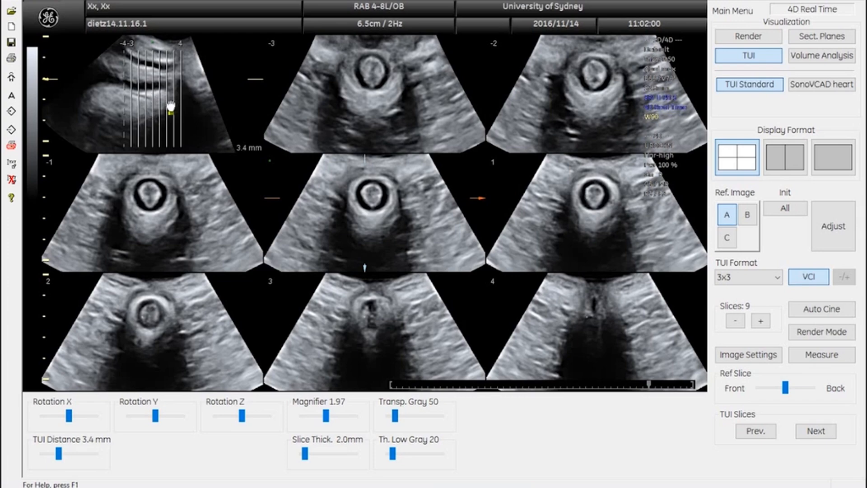
drag(171, 107, 174, 118)
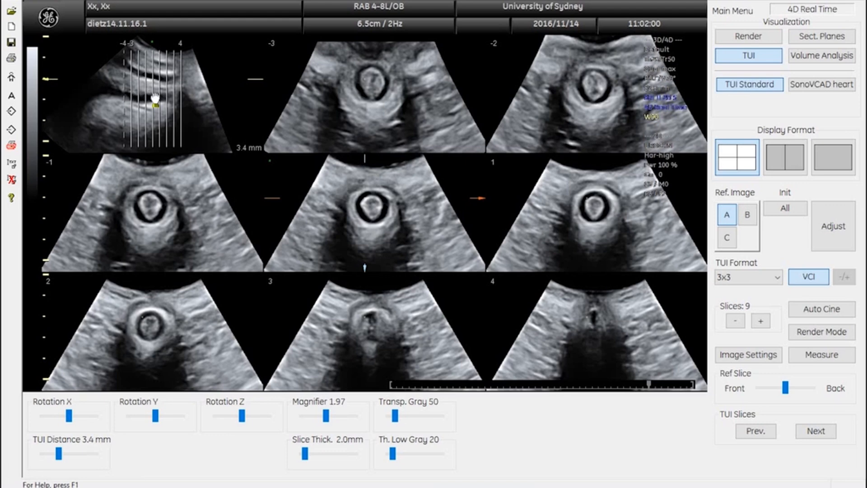
drag(155, 98, 157, 98)
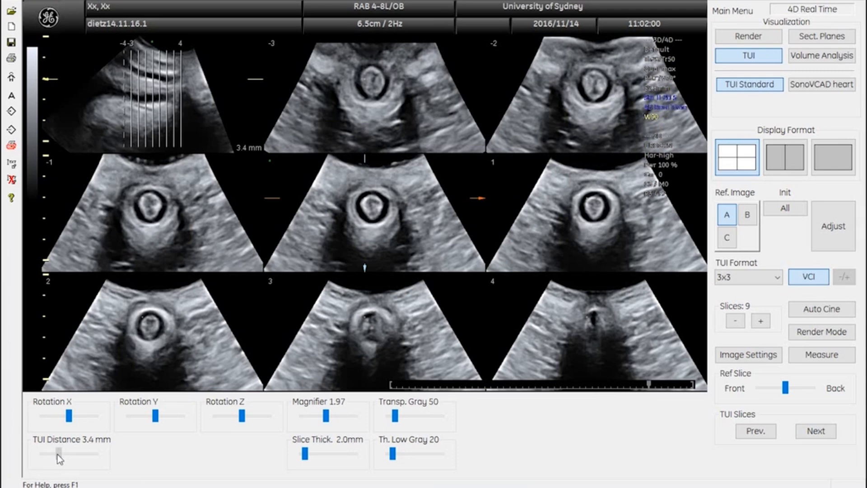
- Set the slice distance to 3.1 mm, the slice thickness to 3.8 mm and the magnification to 2.58
drag(57, 454, 56, 454)
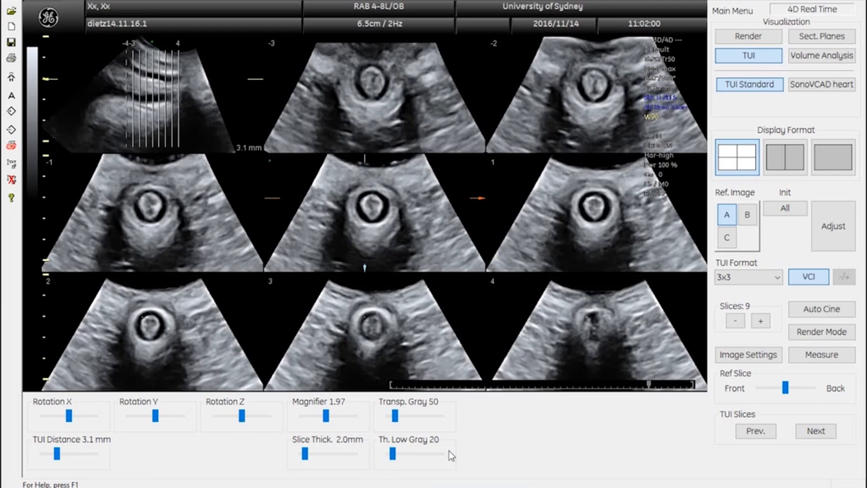
drag(308, 456, 310, 452)
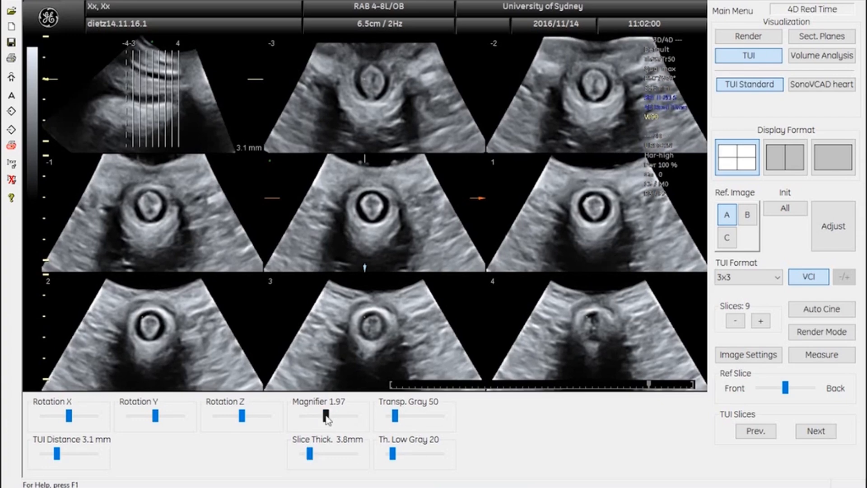
drag(326, 417, 333, 415)
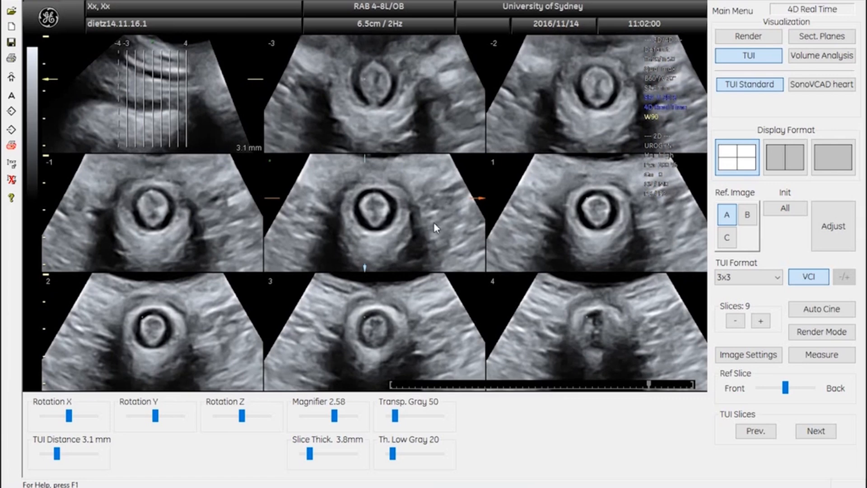
drag(434, 227, 434, 238)
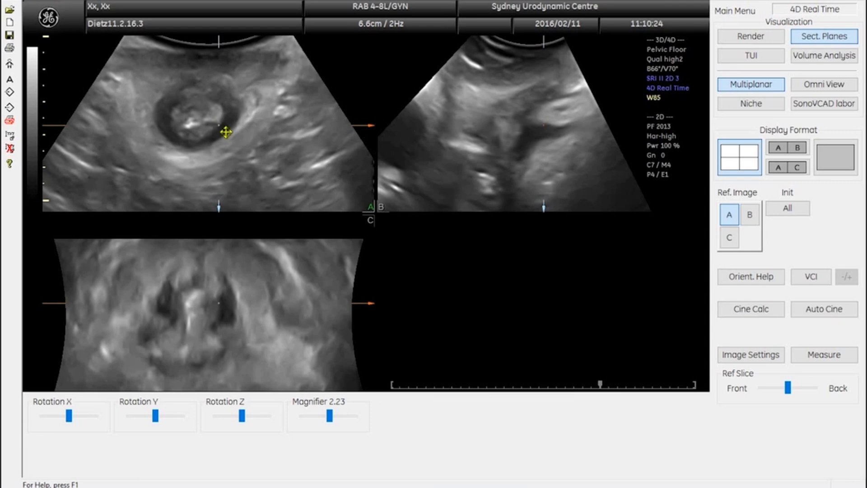
- Move the reference point onto the anal canal in image A of Dietz11.2.16.3 and scrub the loop to a more advanced volume
drag(225, 132, 199, 133)
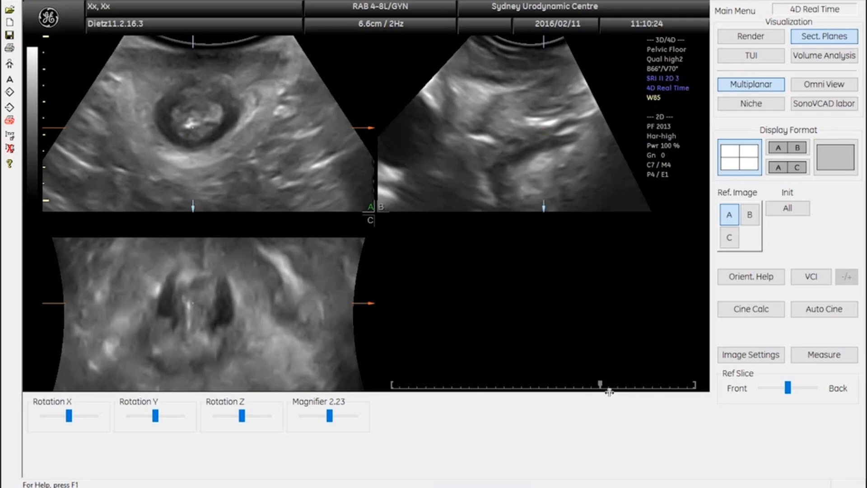
mouse_move(610, 392)
mouse_down()
mouse_move(664, 392)
mouse_move(638, 392)
mouse_up()
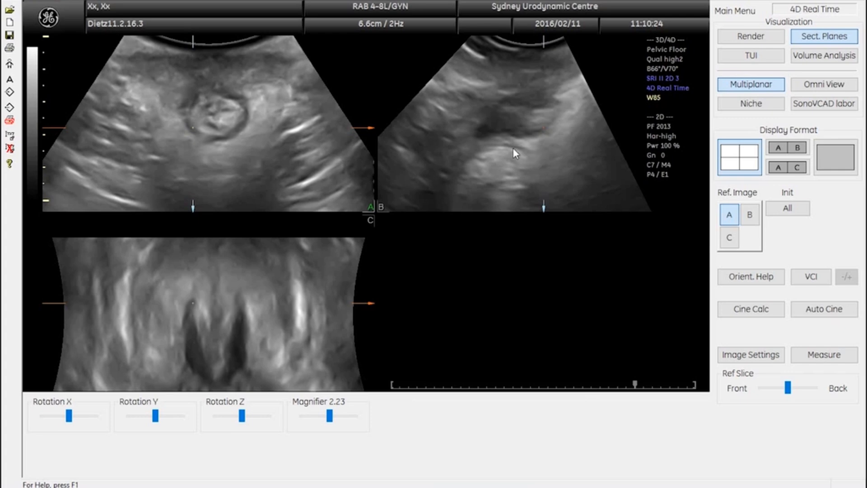
- Examine the sagittal view of the anal canal by shifting the reference slice of image B right and back
click(549, 149)
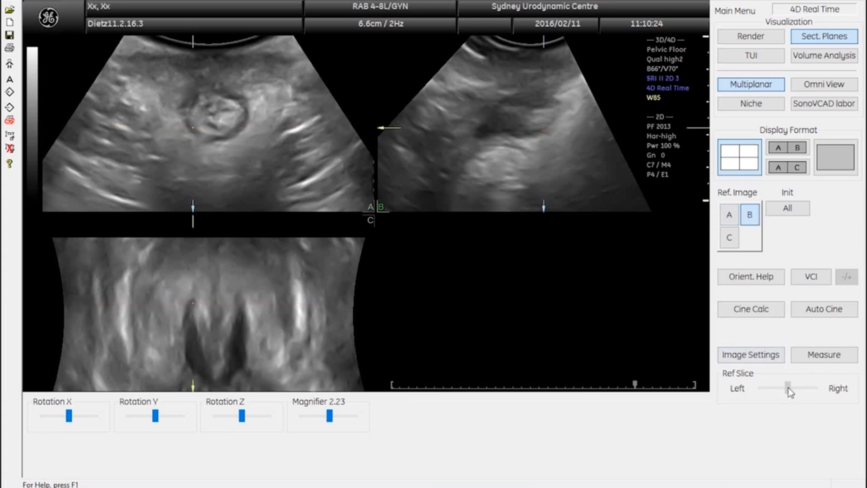
drag(789, 388, 797, 387)
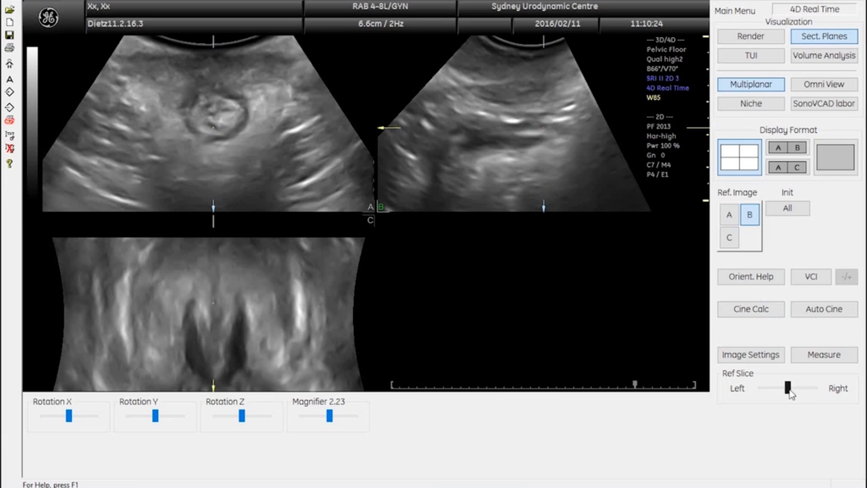
drag(789, 390, 780, 392)
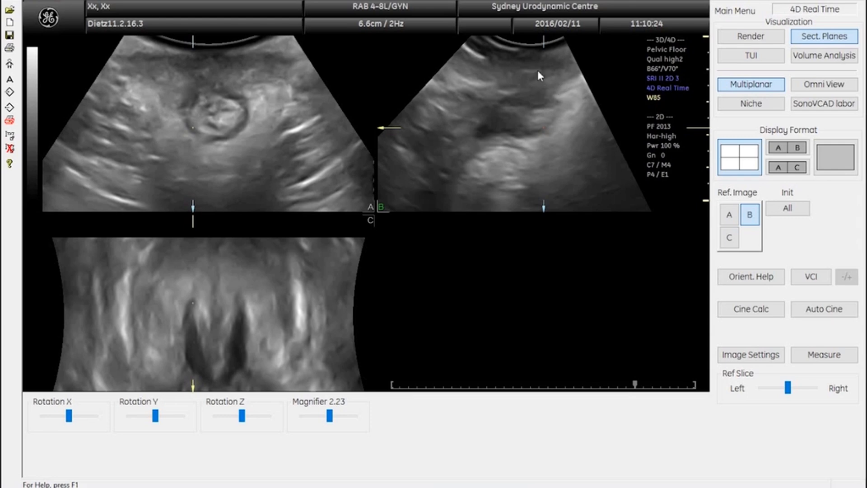
- Show tomographic slices with reference image A at 2.5 mm spacing, rotating the overview image to align the slices across the anal canal
click(731, 56)
click(729, 214)
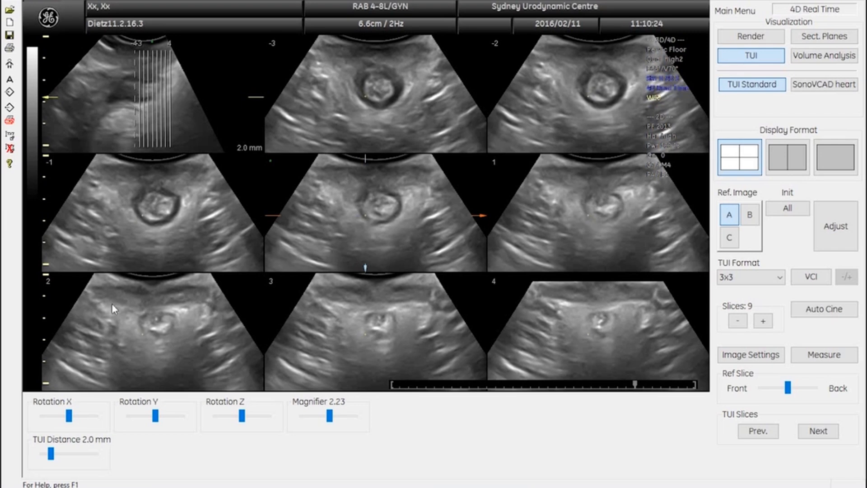
drag(51, 453, 53, 454)
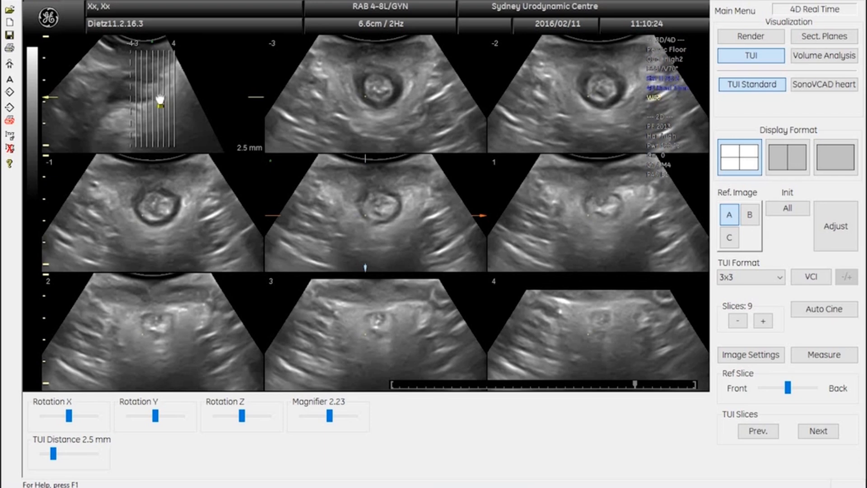
drag(160, 100, 168, 103)
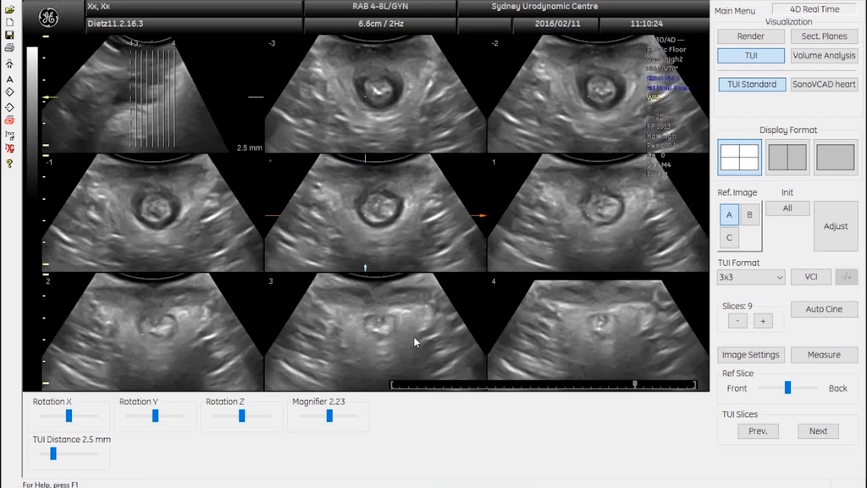
- Turn on VCI for the tomographic anal canal slices
click(776, 354)
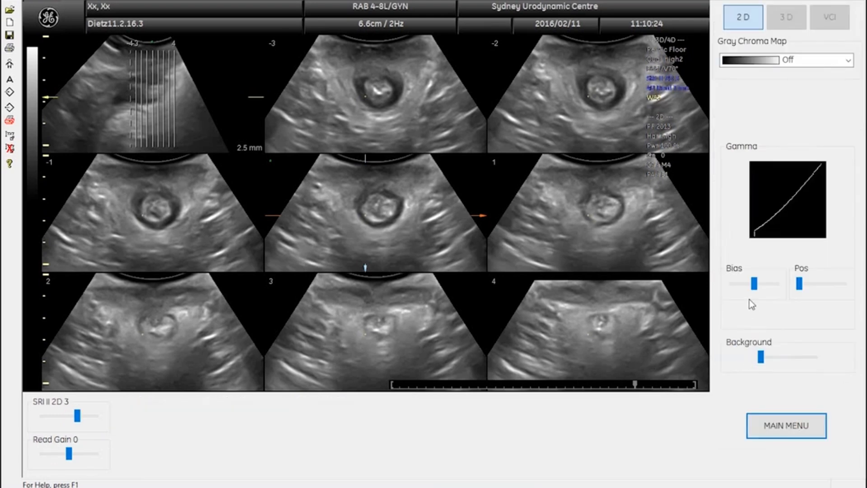
click(786, 425)
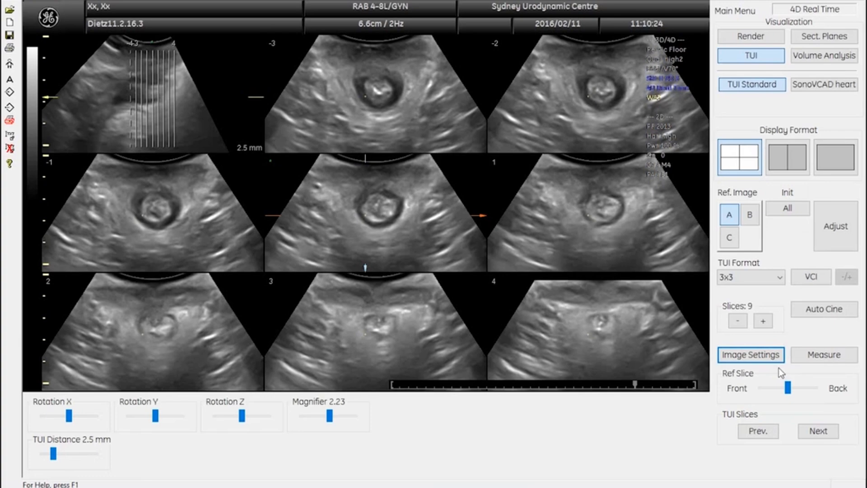
click(810, 277)
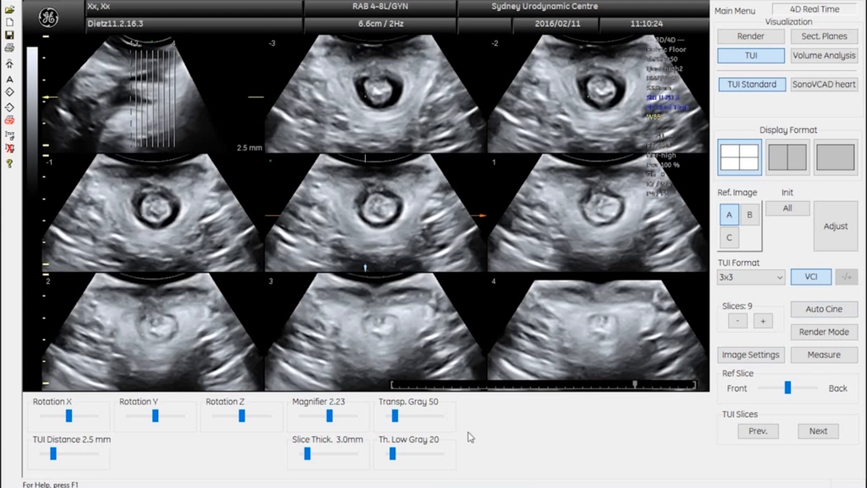
- Raise the gamma bias of the VCI image slightly and magnify the slices to 2.49
click(748, 355)
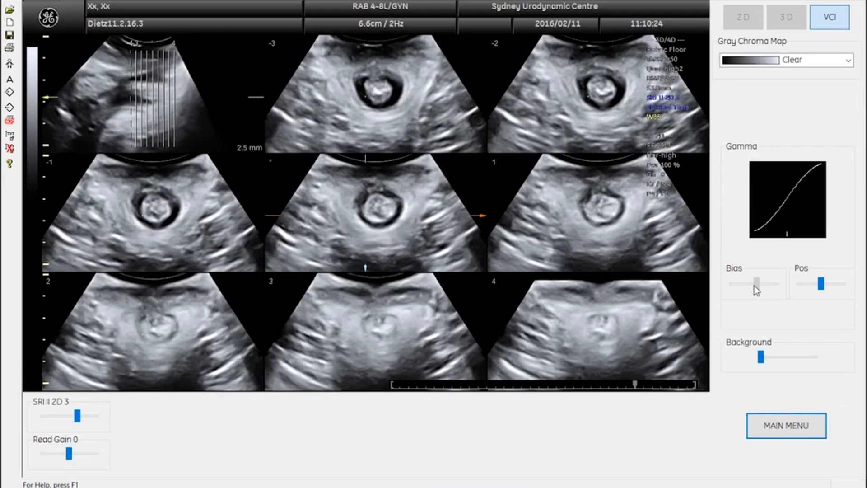
mouse_move(754, 286)
mouse_down()
mouse_move(746, 288)
mouse_move(757, 287)
mouse_up()
click(822, 284)
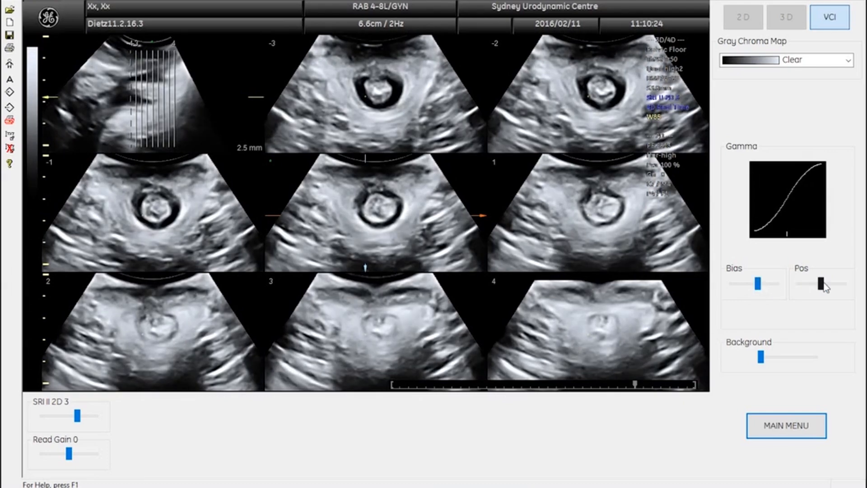
mouse_move(823, 285)
mouse_down()
mouse_move(809, 286)
mouse_move(822, 285)
mouse_up()
click(798, 432)
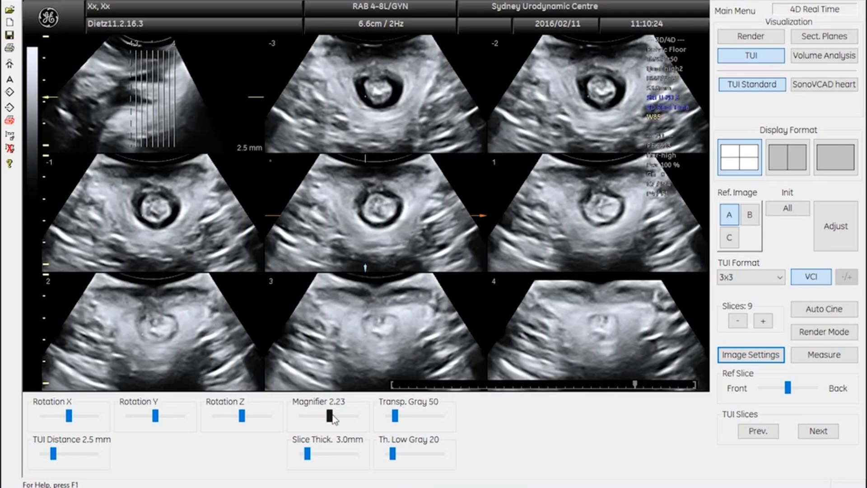
drag(332, 417, 337, 416)
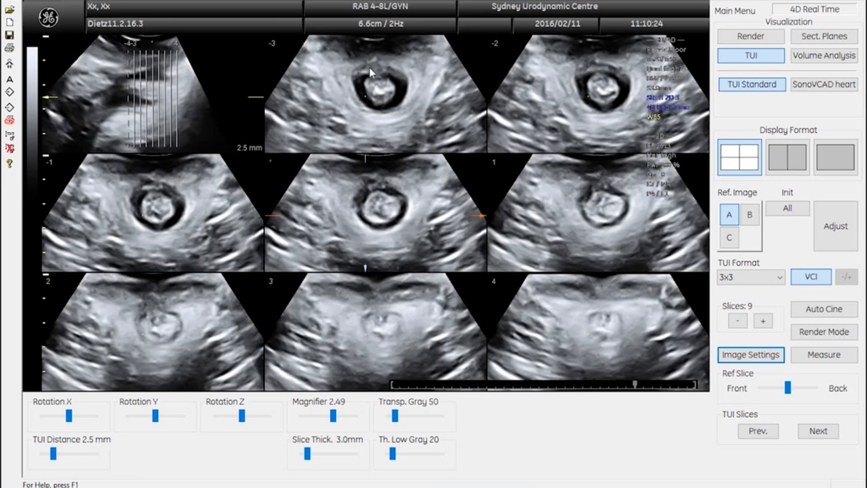
- Measure the anterior sphincter defect angle in slice -2 with a generic 3-point angle centred on the anal canal
click(823, 354)
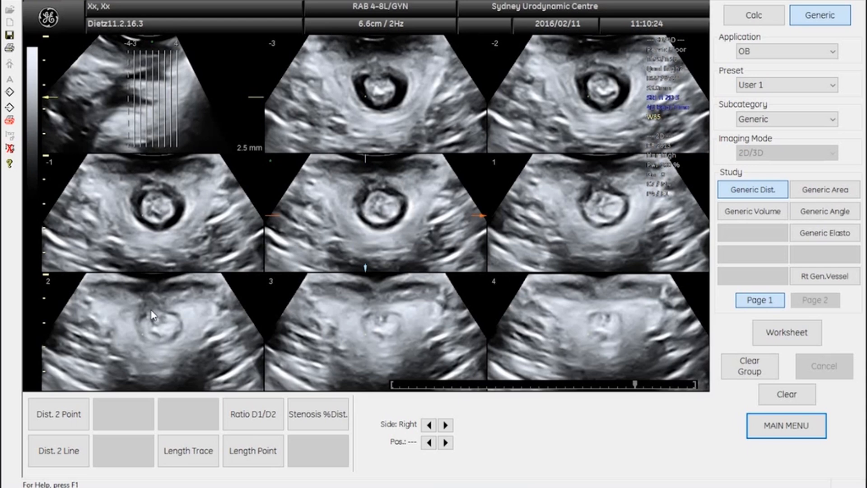
click(820, 213)
click(68, 419)
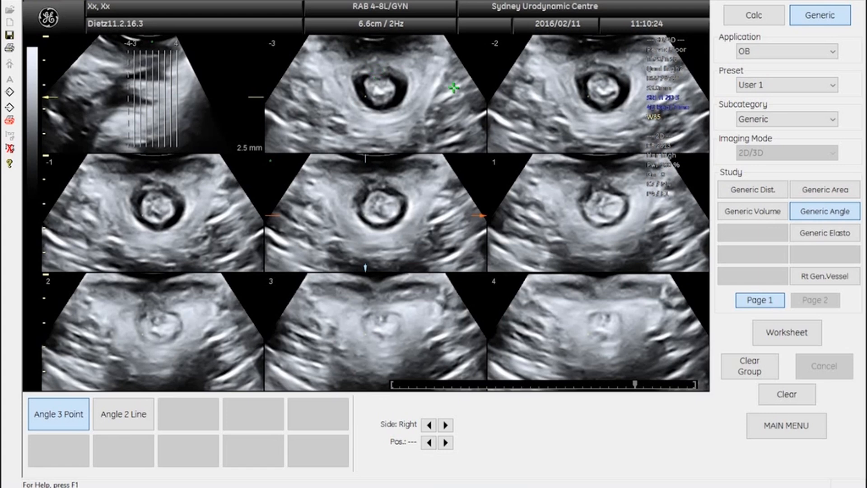
click(559, 47)
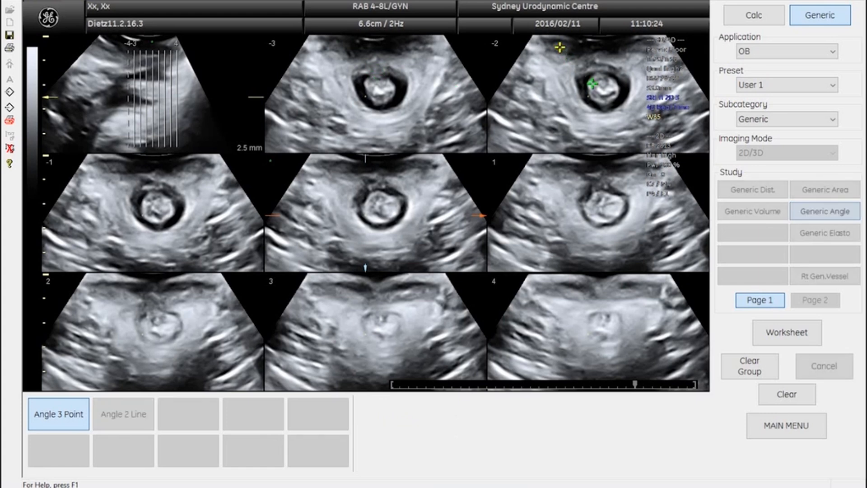
click(600, 91)
click(580, 39)
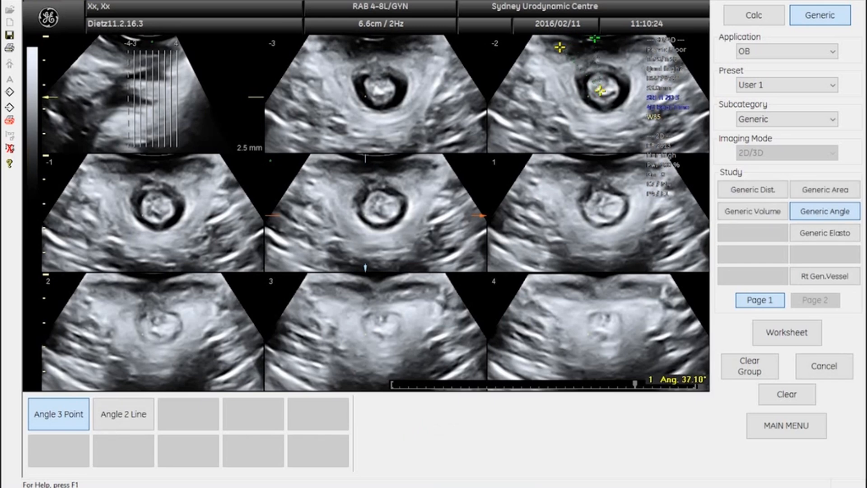
click(592, 39)
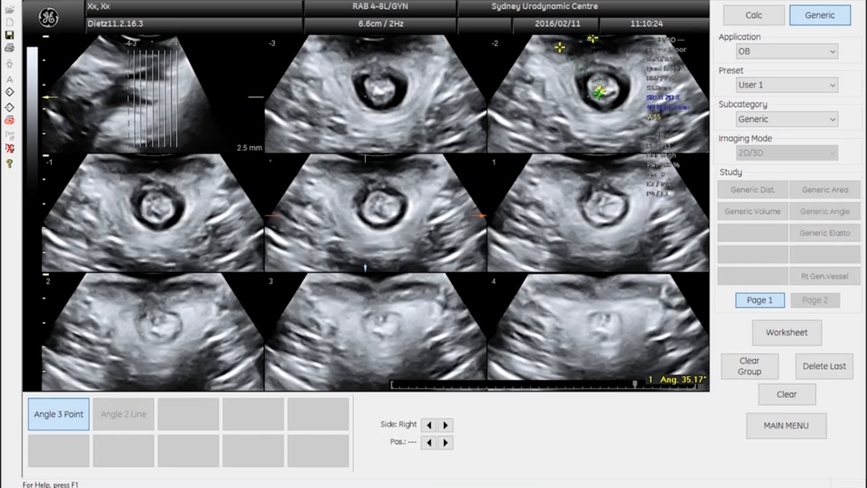
- Measure the 3-point defect angles in slice -1 and the central reference slice, each with its vertex in the anal canal
click(127, 163)
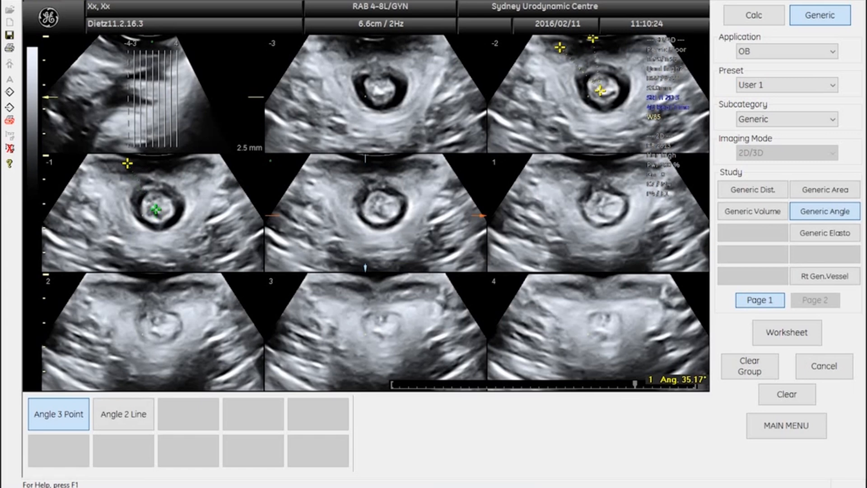
click(156, 208)
click(145, 158)
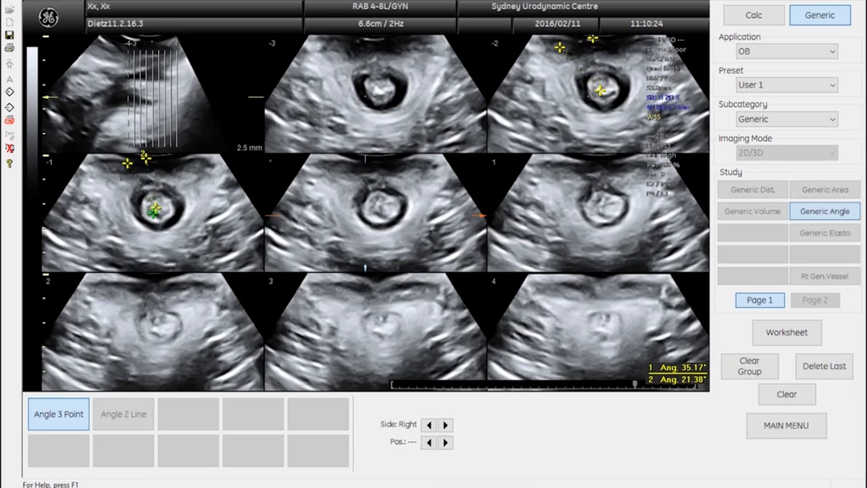
click(352, 166)
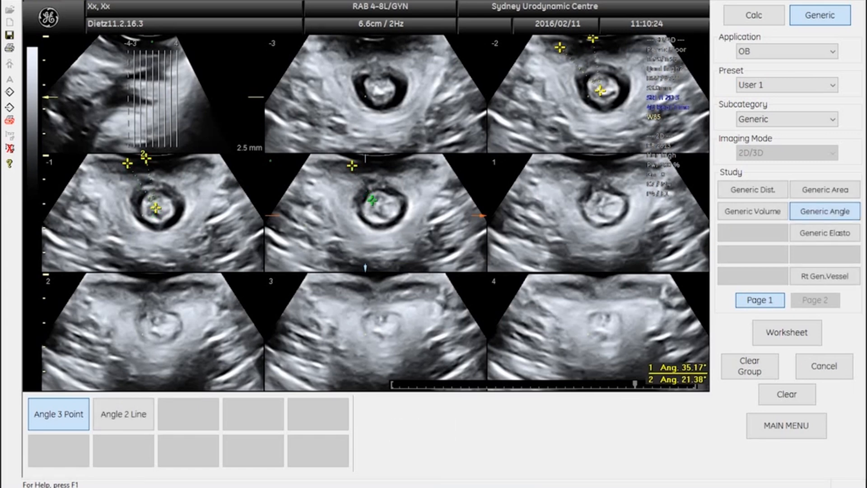
click(381, 210)
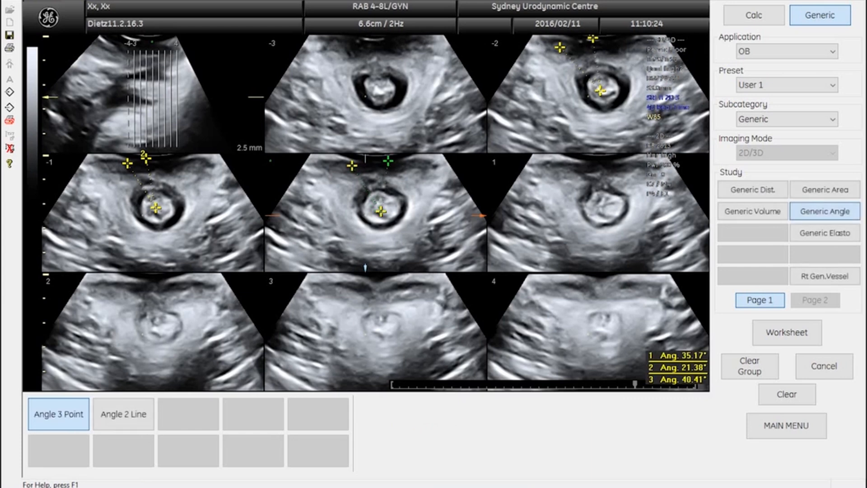
click(387, 160)
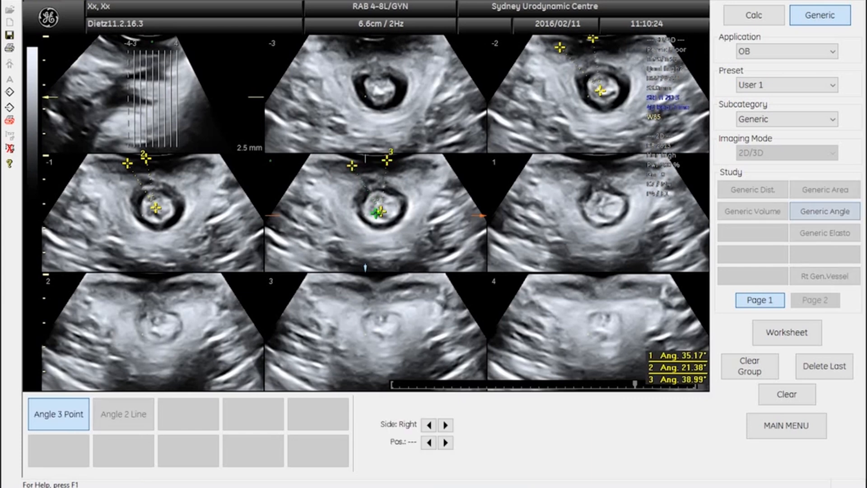
- Measure the 3-point defect angles in slices 1 and 2 from the anal canal, and return to the main tomographic view
click(572, 166)
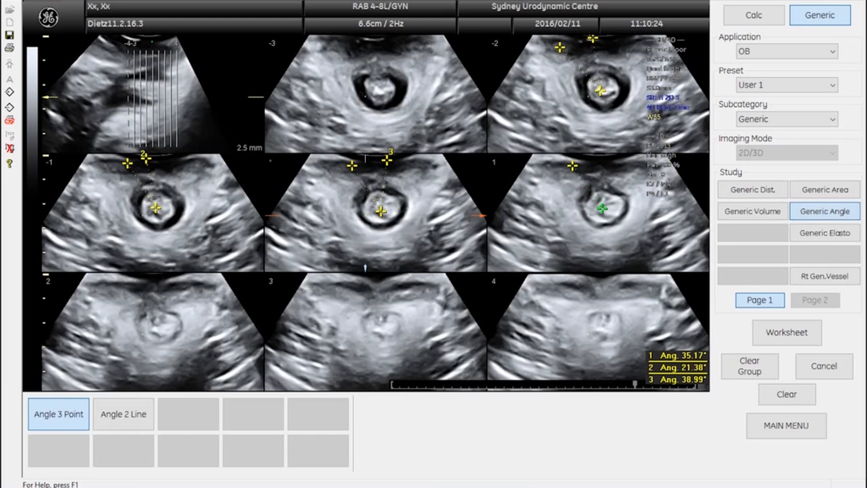
click(600, 205)
click(624, 165)
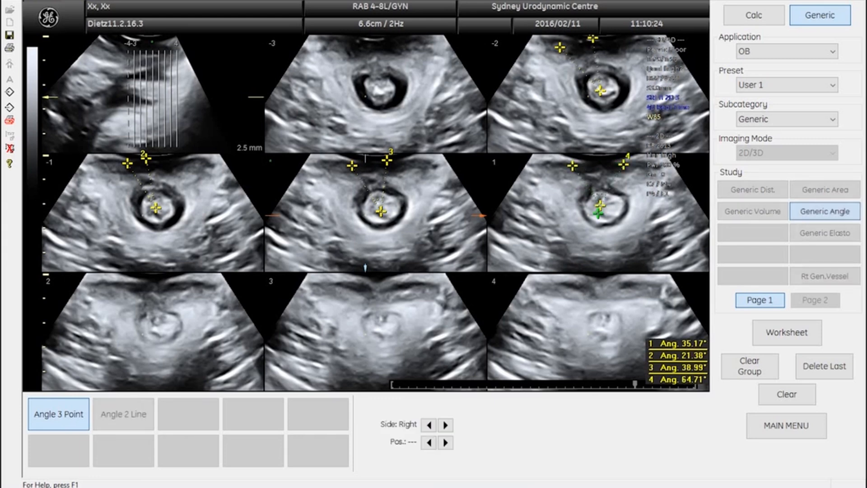
click(132, 284)
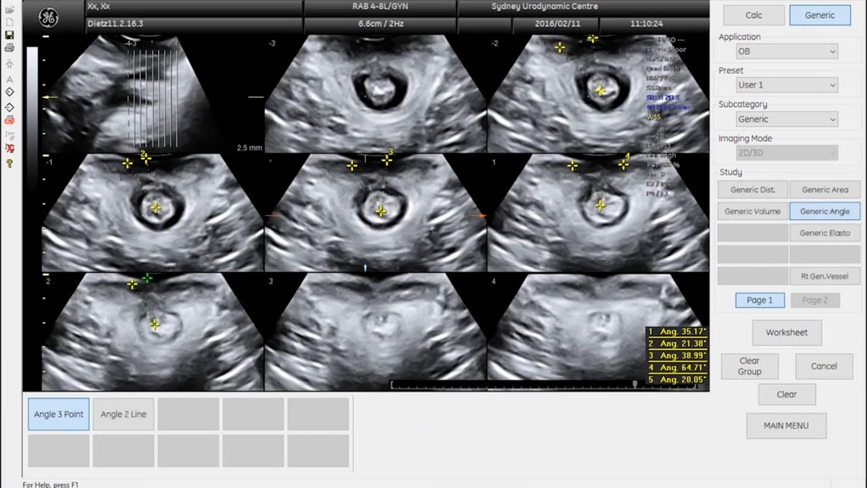
click(180, 288)
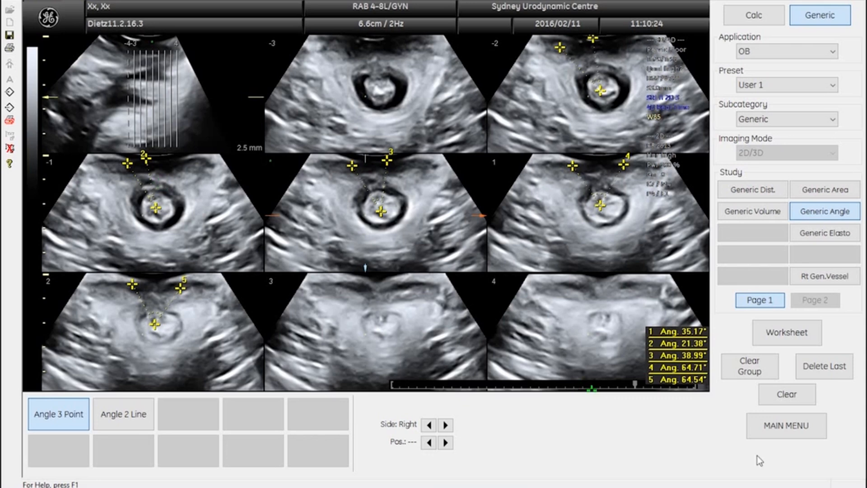
click(804, 439)
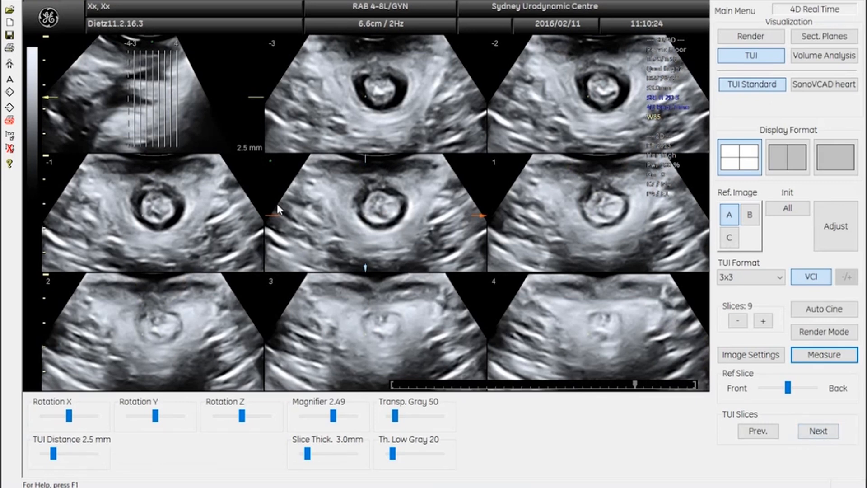